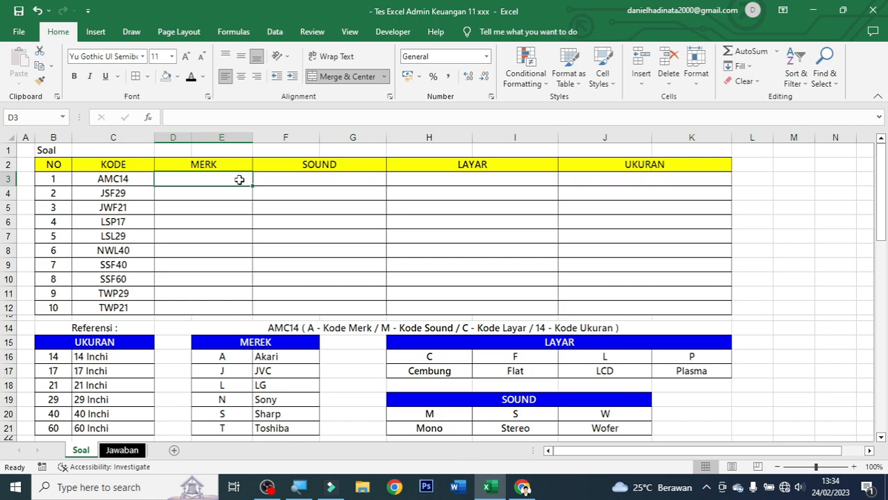
- Switch to Chrome and read through the majoo.id article on the duties of a finance admin
click(520, 481)
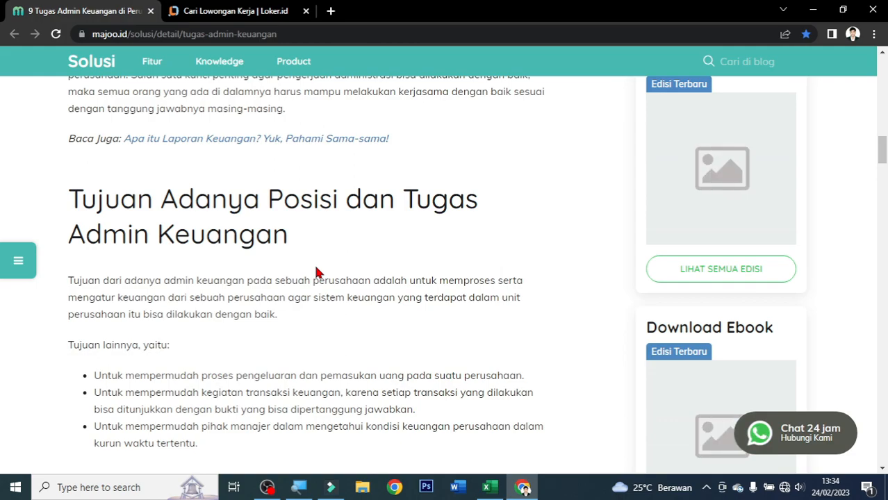
scroll(375, 375, down, 8)
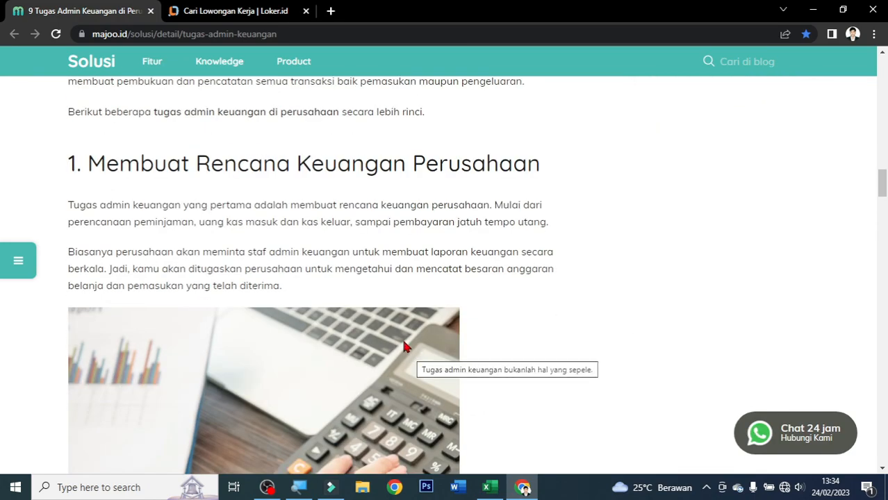
scroll(406, 347, down, 13)
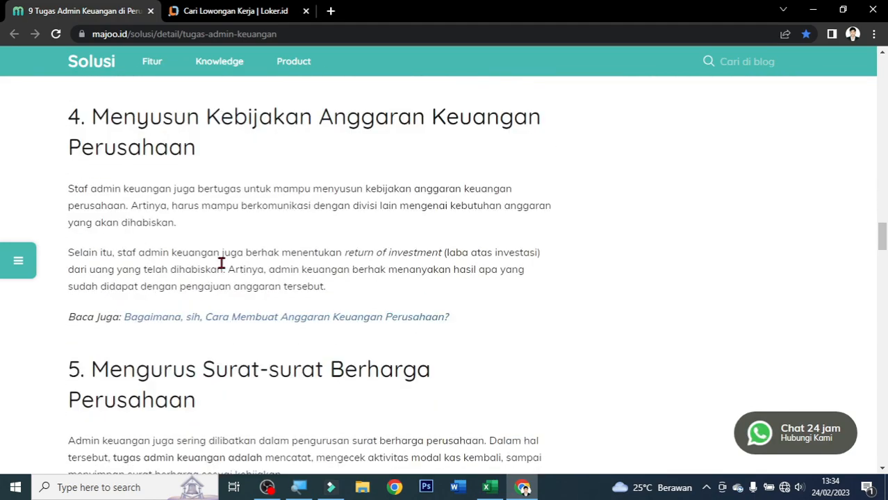
scroll(493, 284, down, 15)
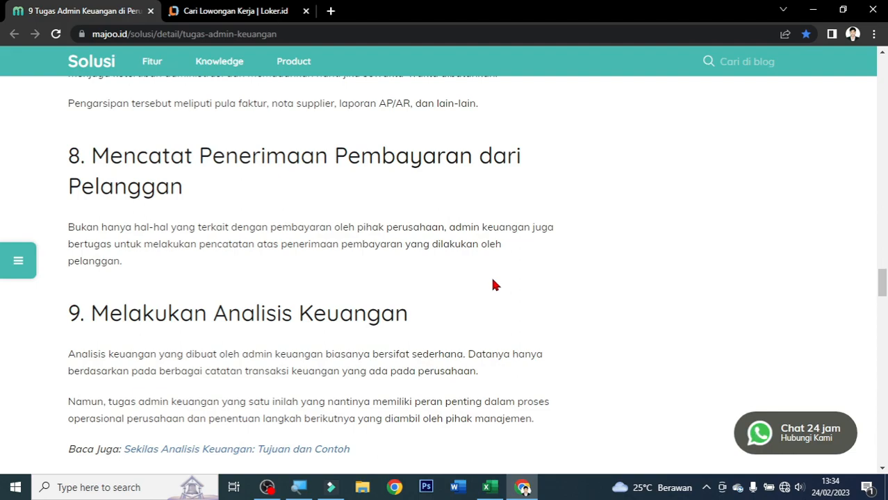
- Look through the Admin Keuangan job vacancies listed on the loker.id page
click(230, 8)
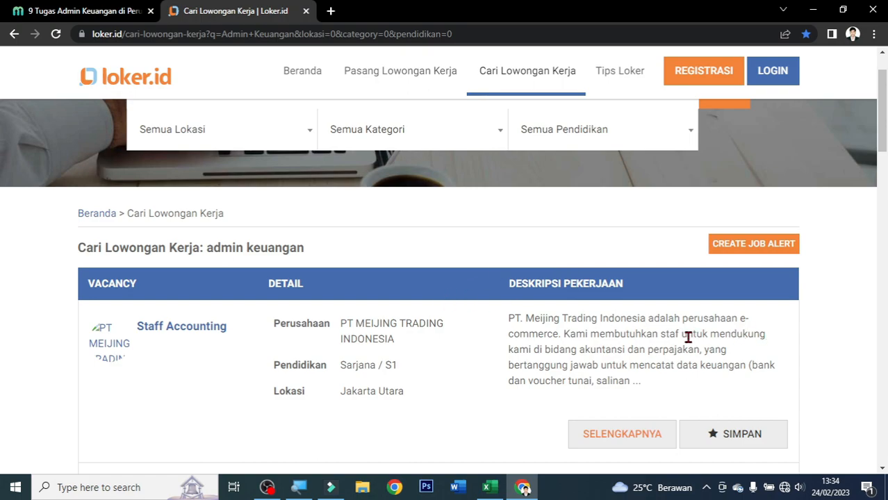
scroll(598, 300, down, 8)
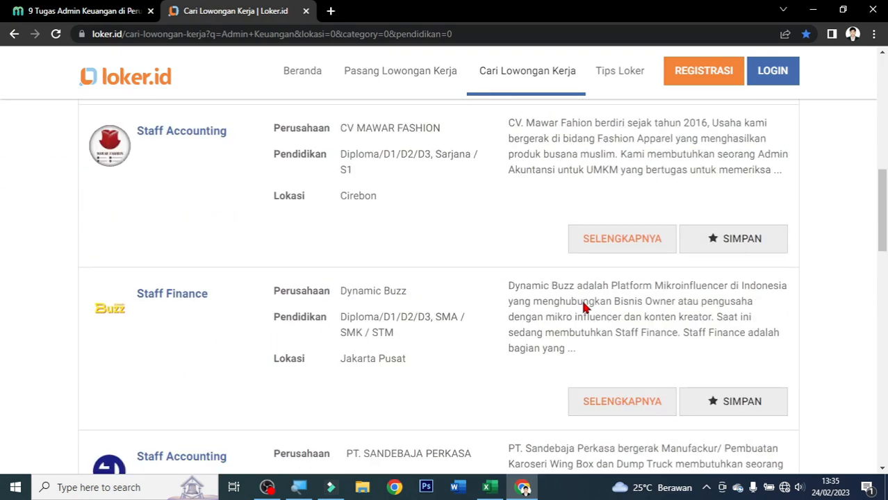
scroll(583, 305, down, 11)
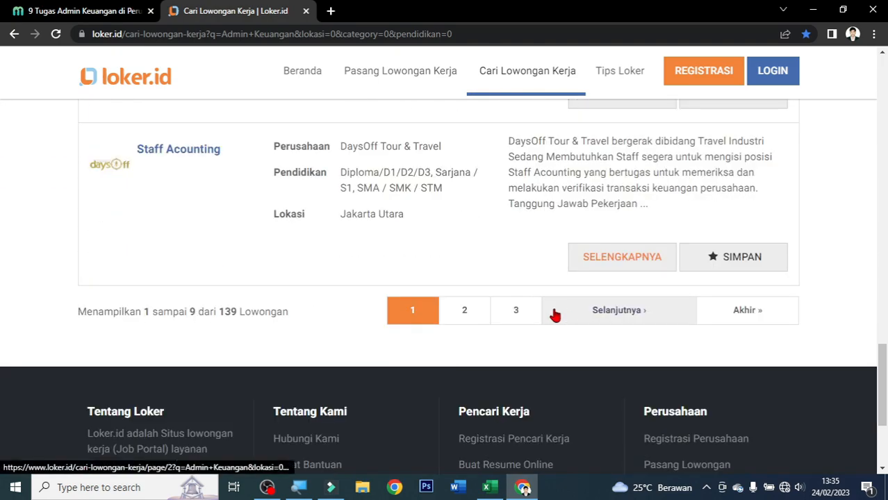
- Return to the Excel workbook and review the question table's NO, KODE, MERK, SOUND, LAYAR and UKURAN columns
click(489, 487)
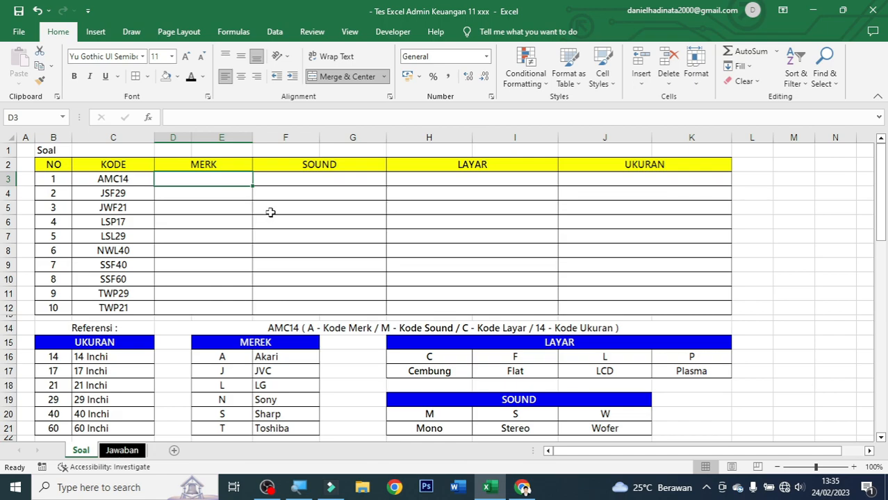
click(337, 193)
drag(69, 166, 222, 180)
drag(416, 250, 658, 304)
click(274, 226)
click(47, 165)
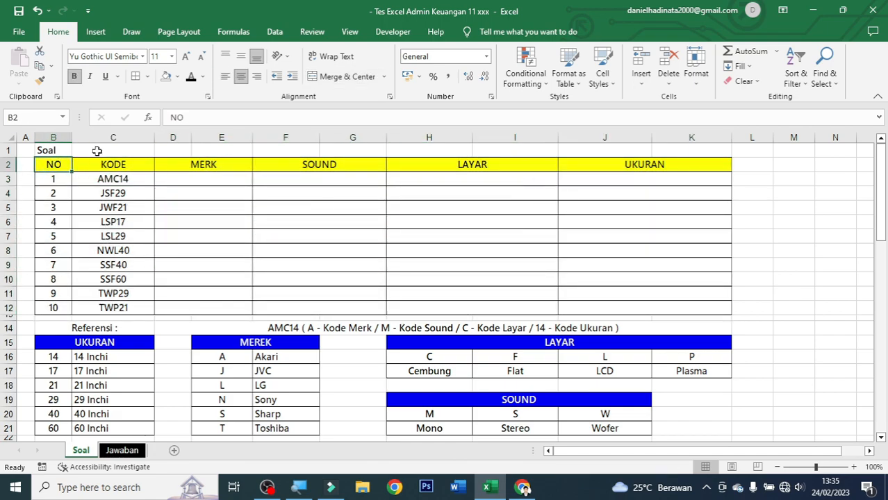
click(113, 167)
click(560, 203)
drag(221, 163, 606, 296)
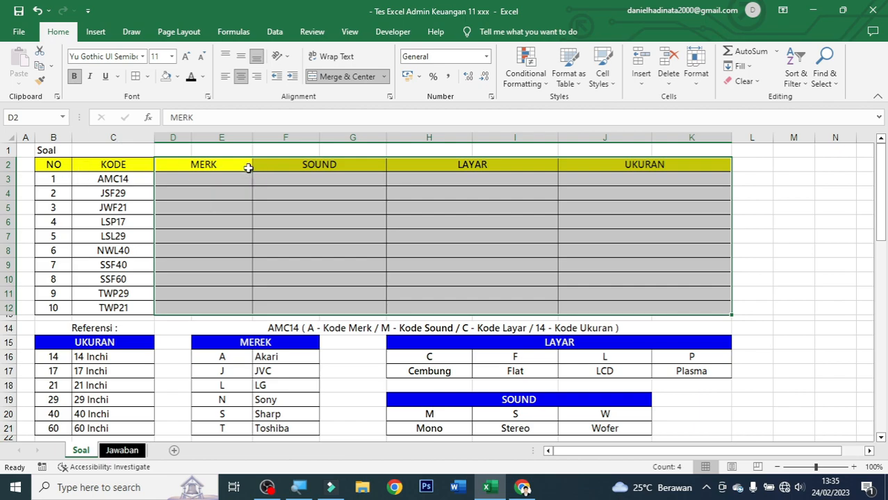
click(190, 180)
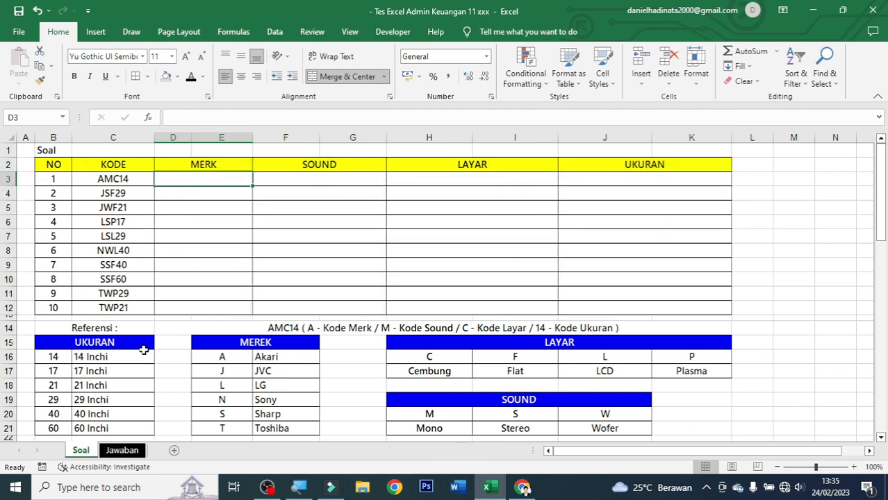
- Examine the UKURAN, MEREK, LAYAR and SOUND reference tables and the explanation of how code AMC14 is composed
click(144, 351)
click(231, 347)
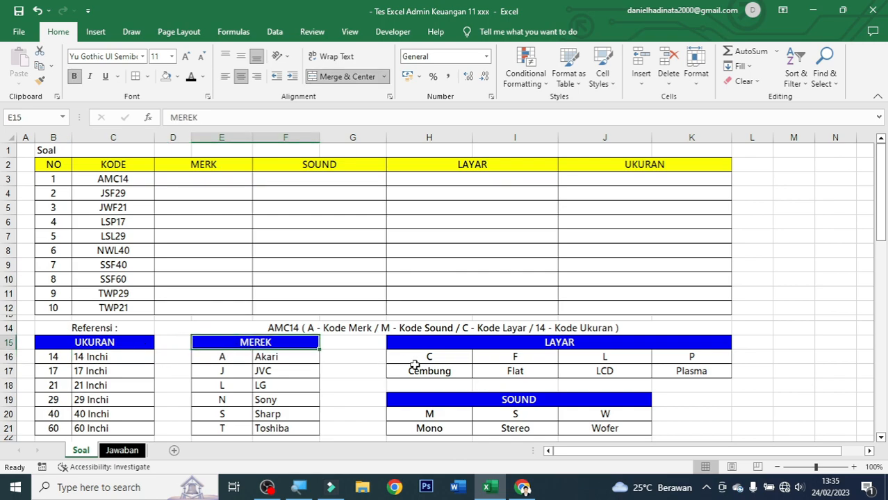
click(438, 346)
click(472, 405)
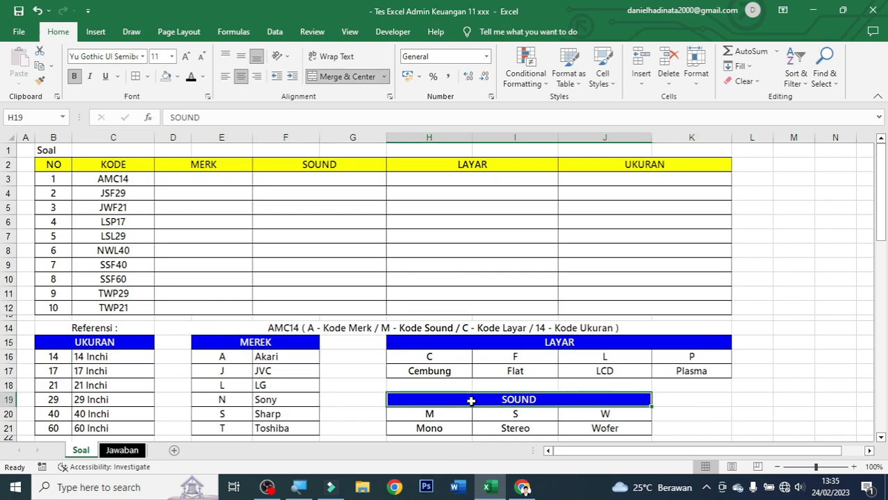
click(207, 180)
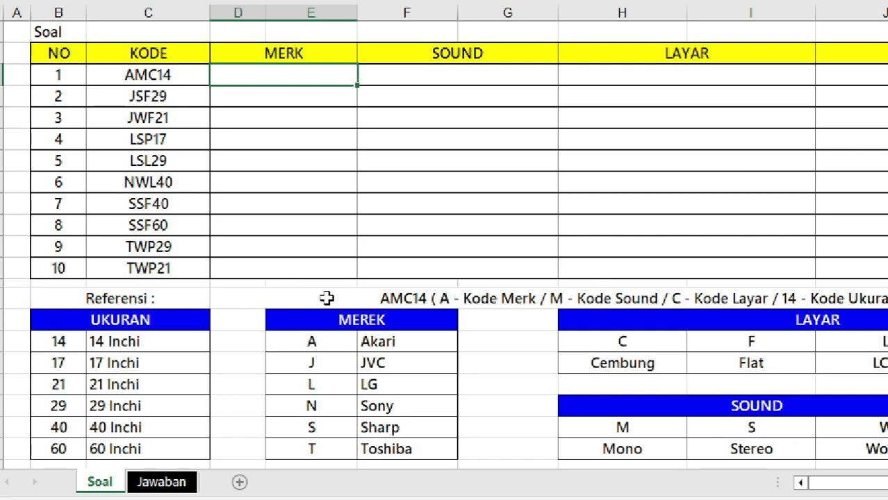
click(123, 295)
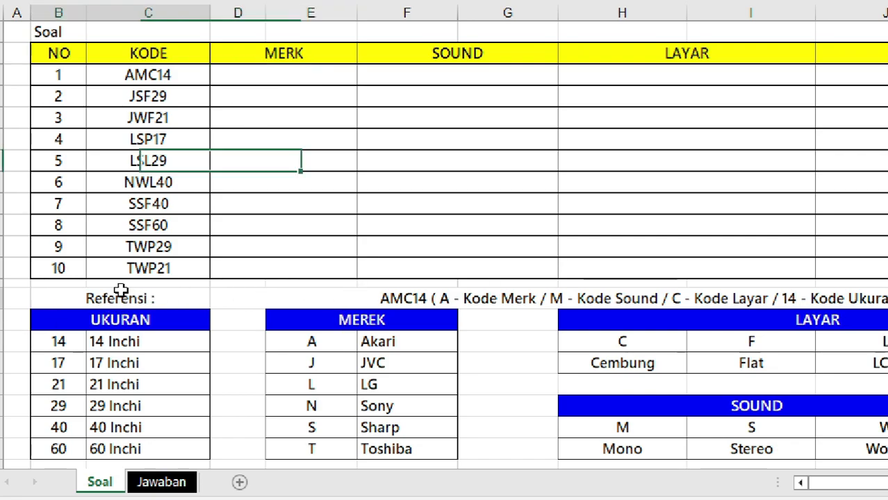
click(375, 301)
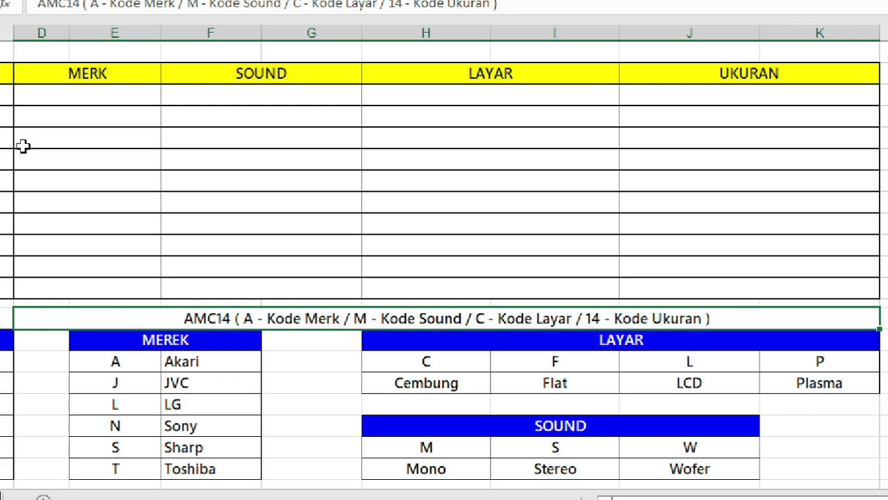
click(111, 96)
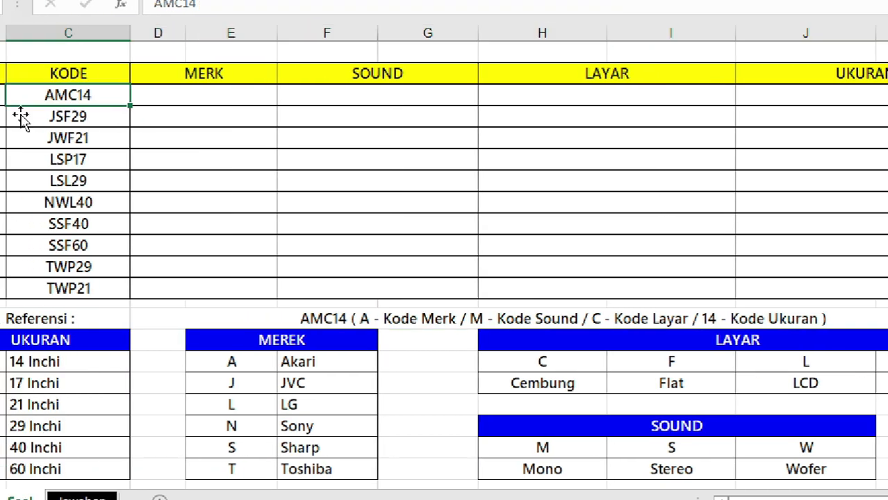
click(297, 317)
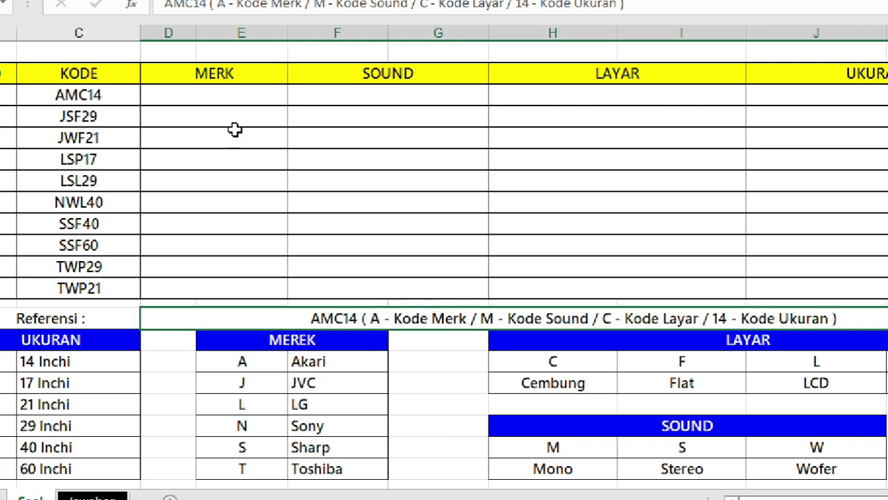
- Colour the letter A of the code AMC14 in the first KODE row red
double_click(68, 101)
drag(57, 96, 63, 96)
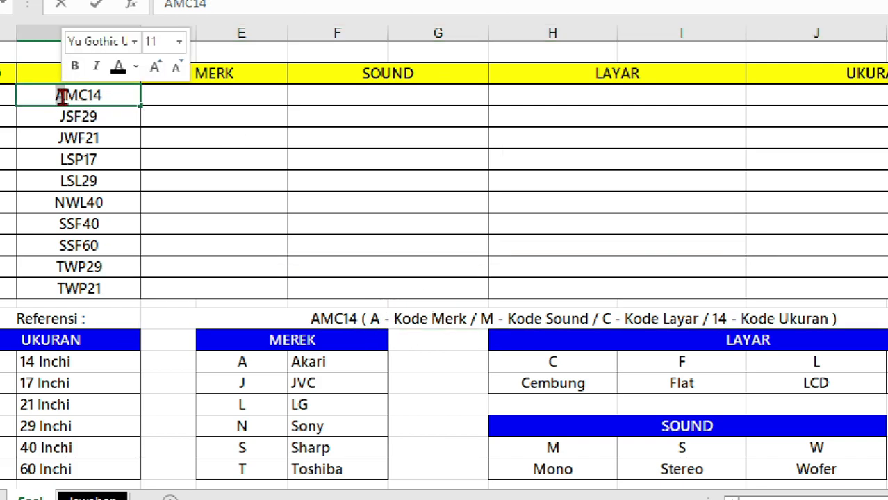
click(135, 67)
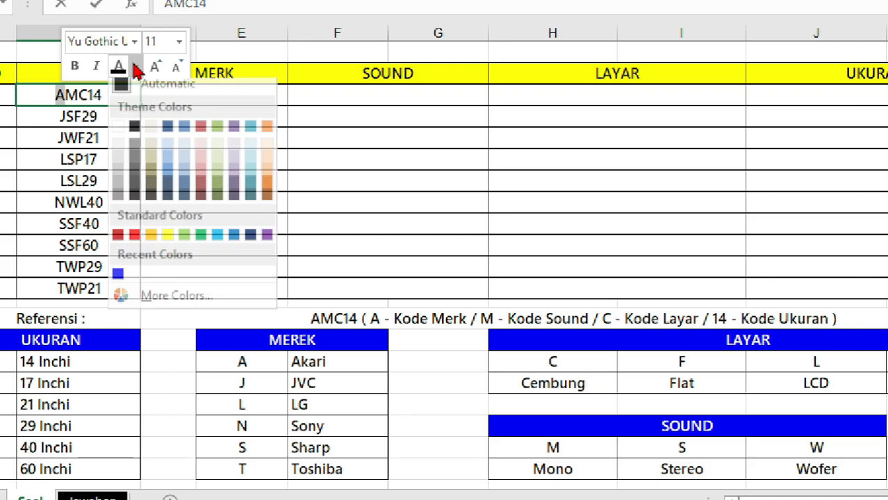
click(134, 243)
key(ctrl+Return)
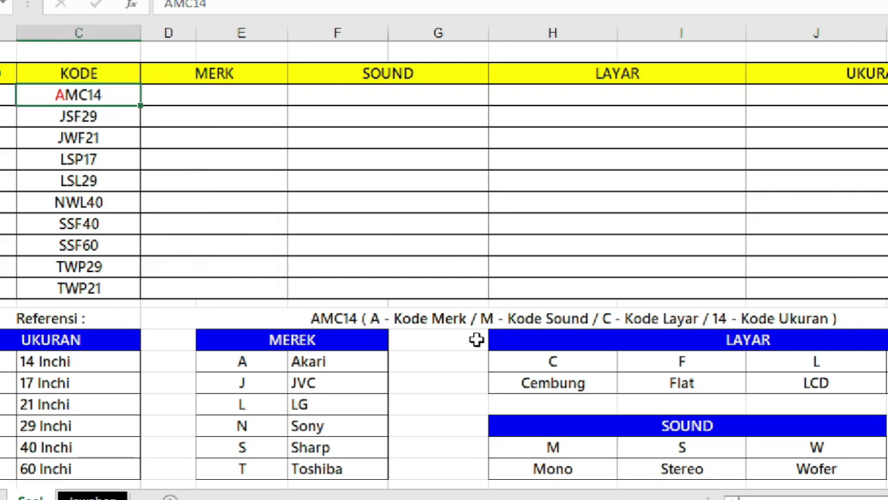
- Colour the letter M of the code AMC14 in the first KODE row orange
double_click(70, 93)
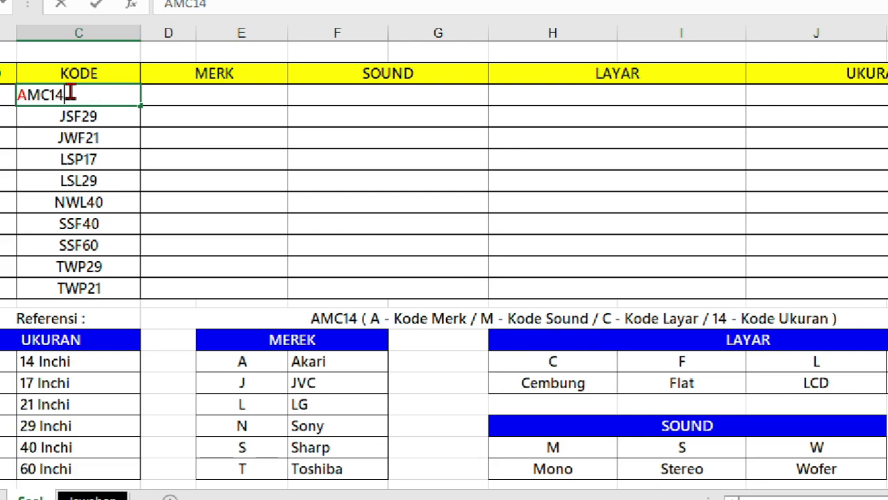
drag(26, 93, 39, 93)
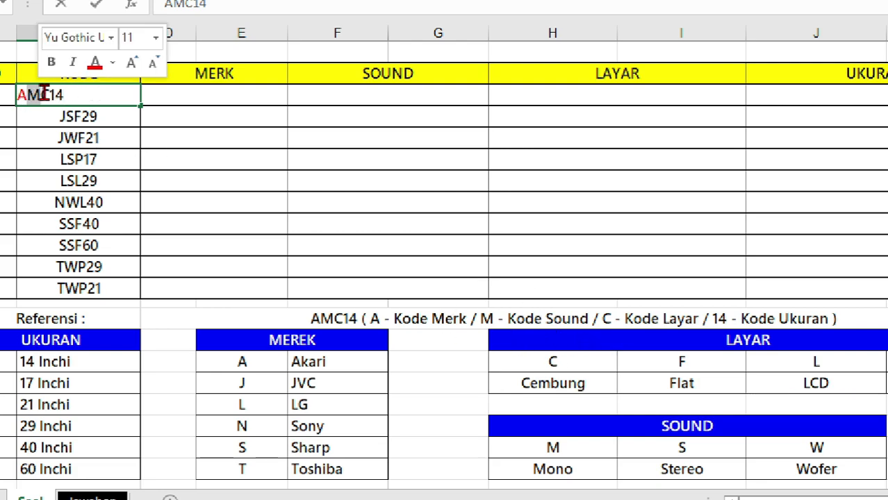
click(112, 62)
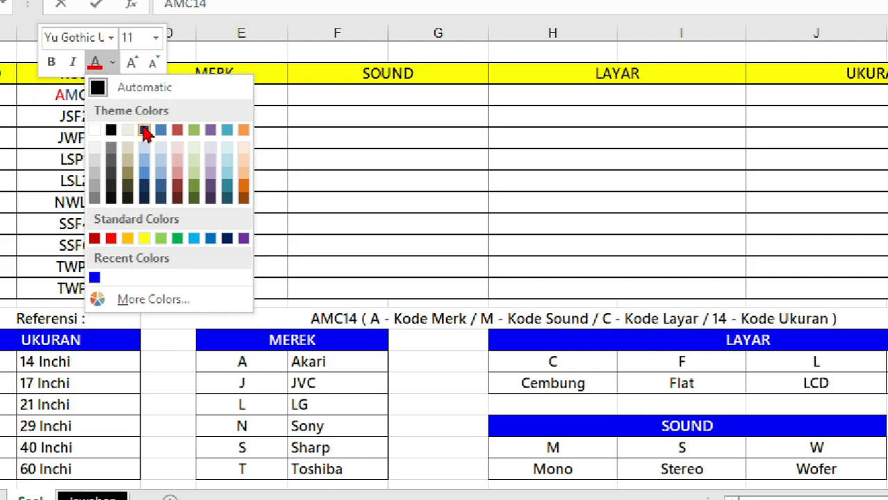
click(127, 239)
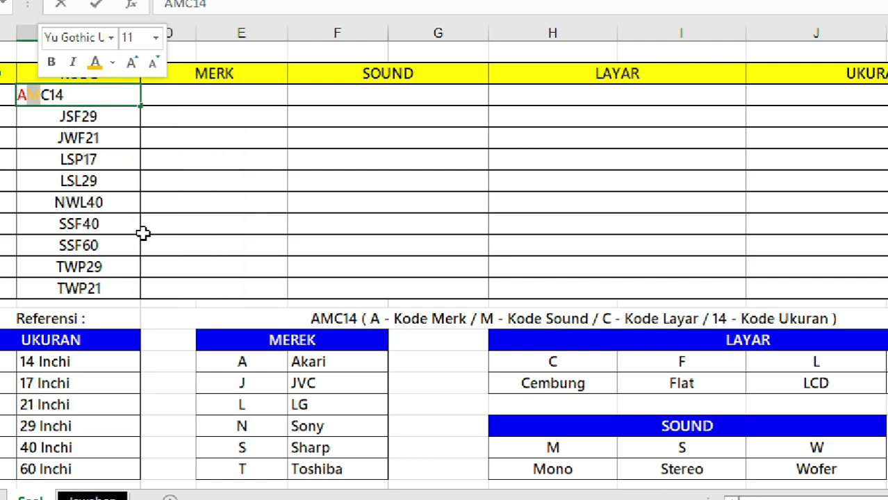
key(ctrl+Return)
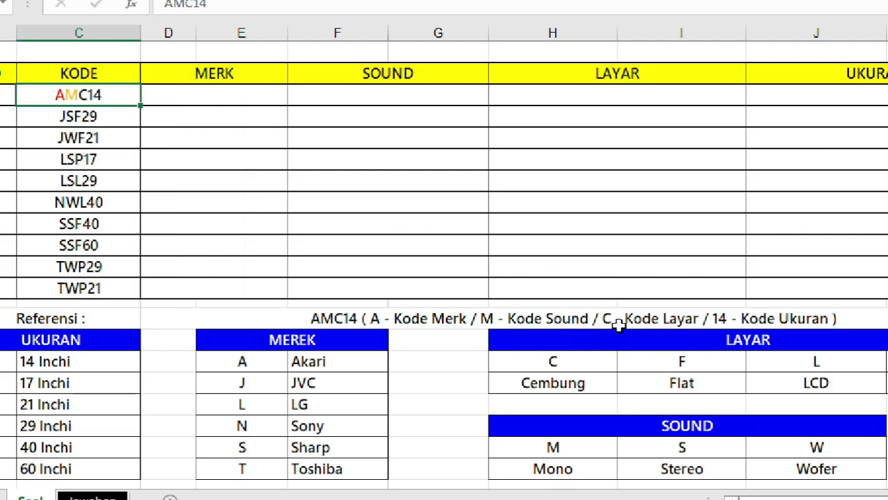
- Colour the letter C of the code AMC14 in the first KODE row green
double_click(77, 95)
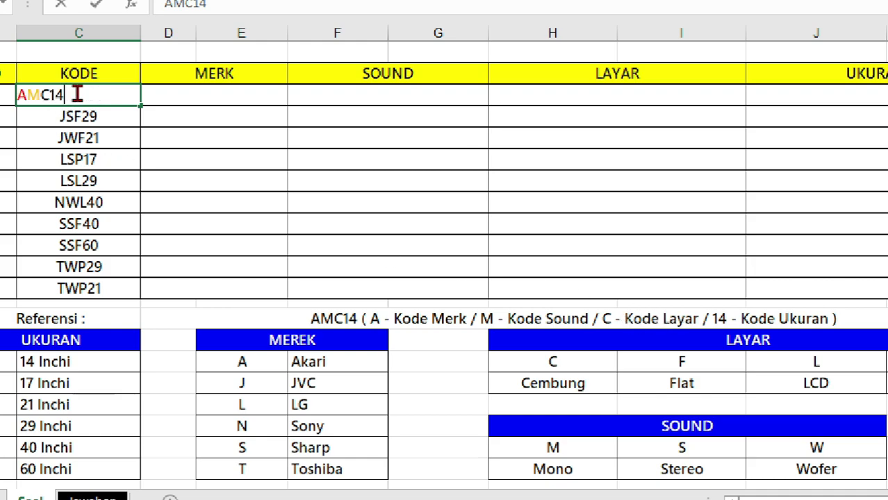
drag(41, 95, 53, 95)
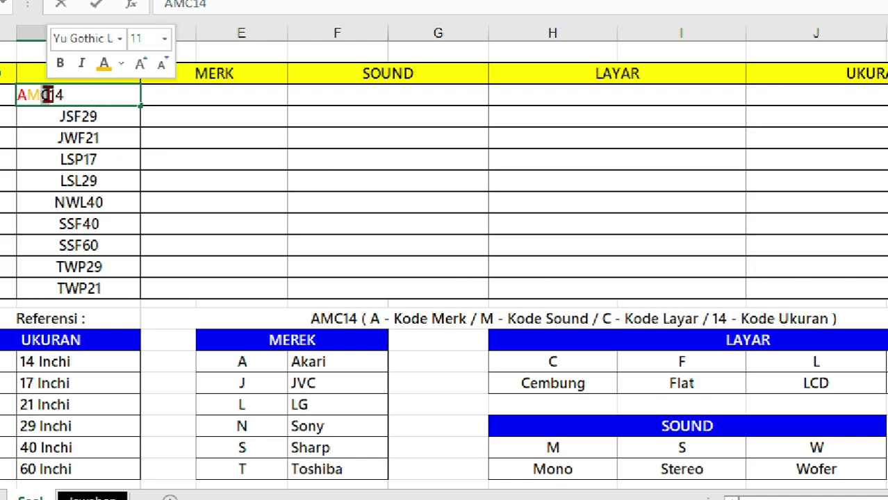
click(120, 63)
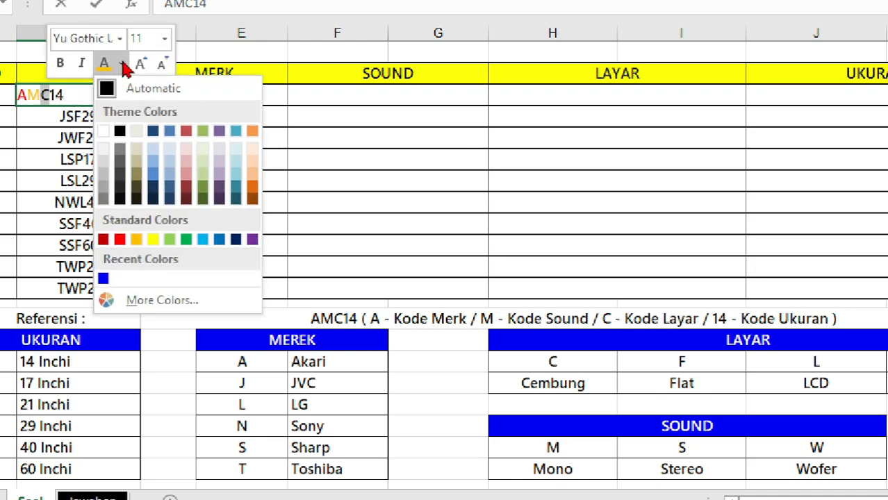
click(187, 240)
key(ctrl+Return)
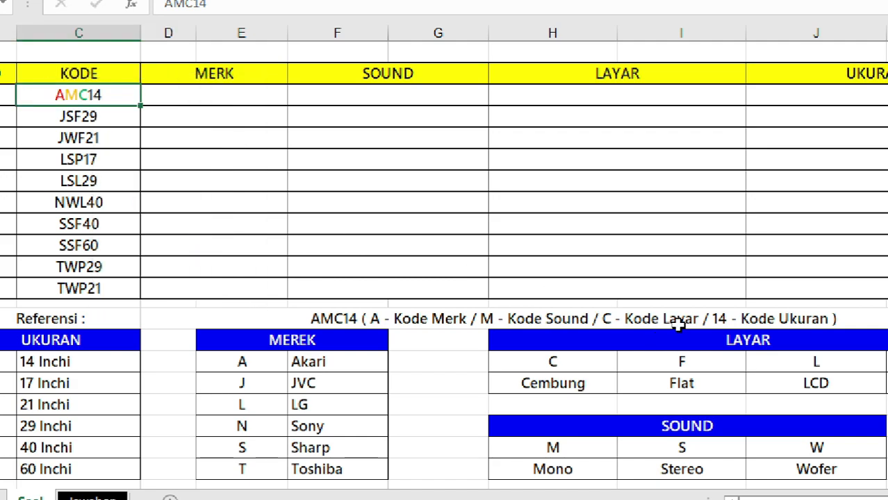
- Compare the code explanation in the reference line with AMC14, and select the empty MERK cell in its row
click(725, 323)
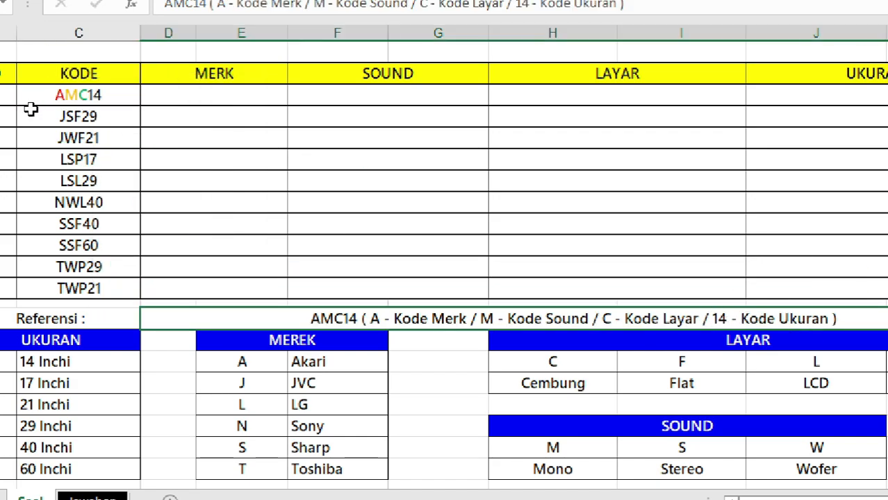
click(72, 97)
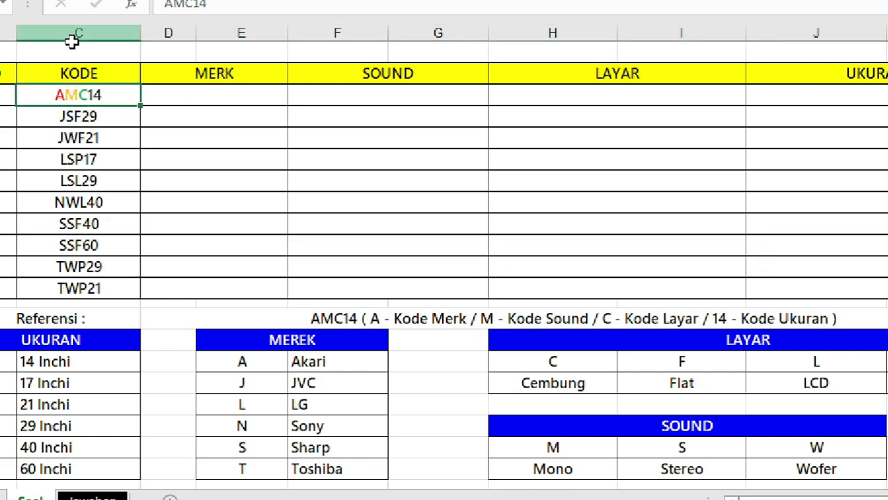
scroll(12, 117, left, 1)
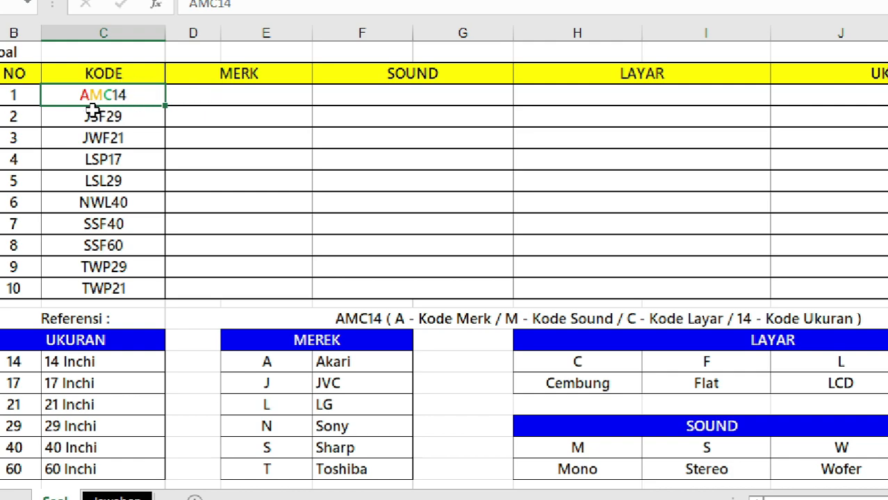
scroll(12, 117, left, 2)
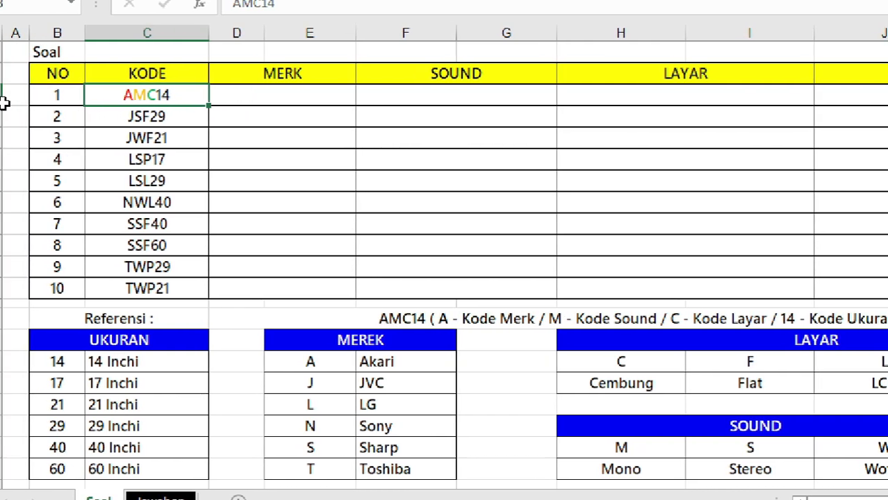
click(270, 101)
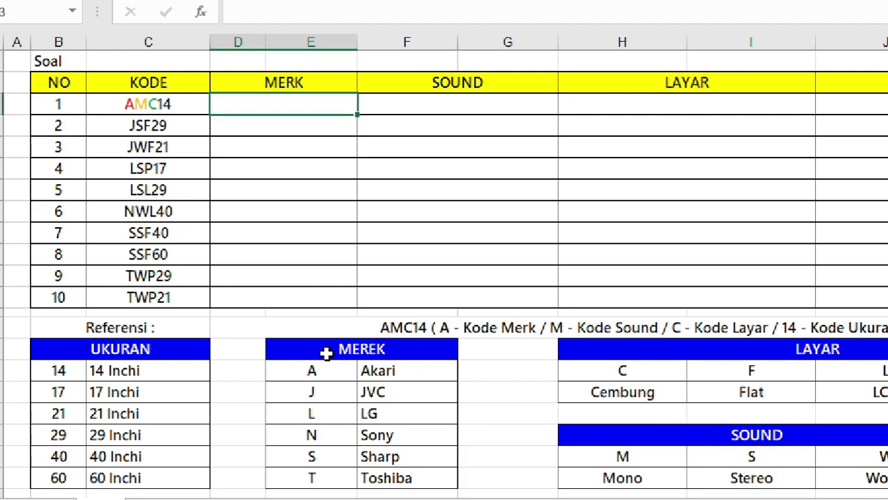
- Check the vertical code list in the MEREK reference table and start a VLOOKUP formula in the MERK cell of the AMC14 row
drag(272, 434, 387, 478)
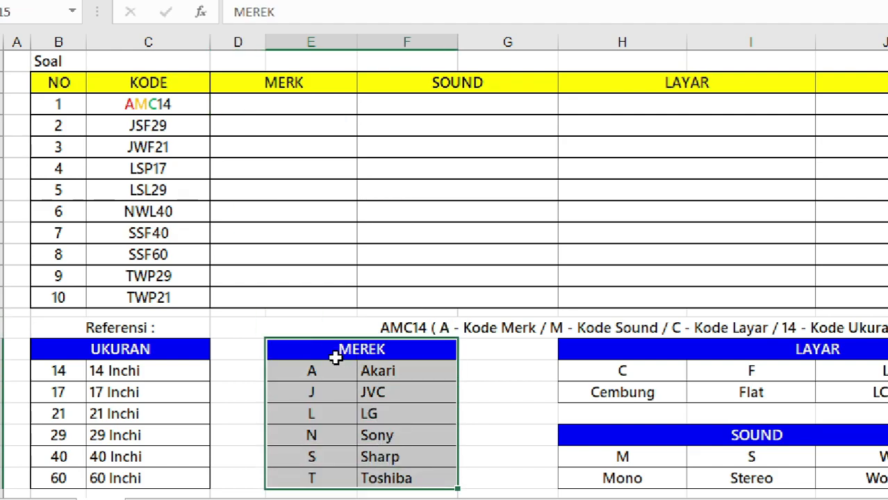
click(333, 371)
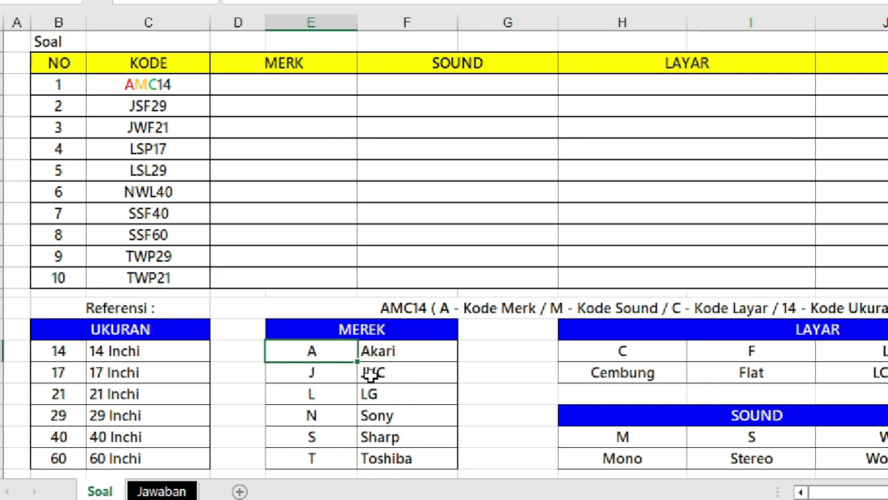
click(316, 376)
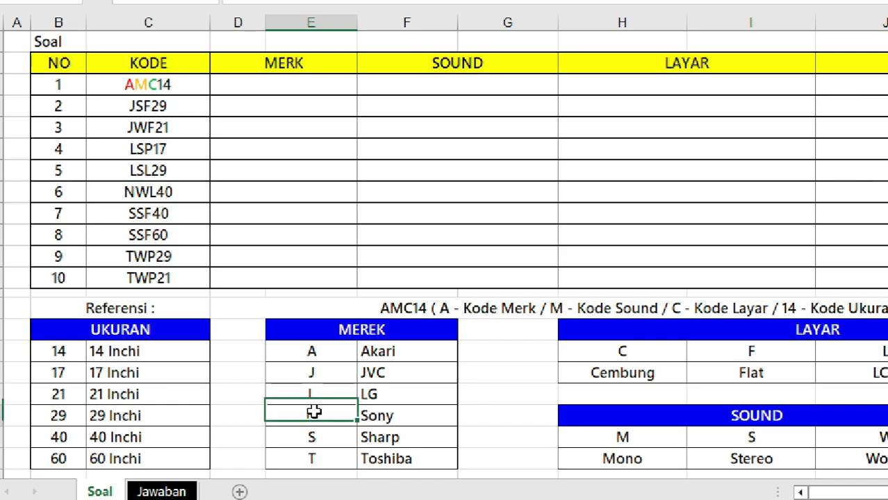
drag(321, 355, 319, 458)
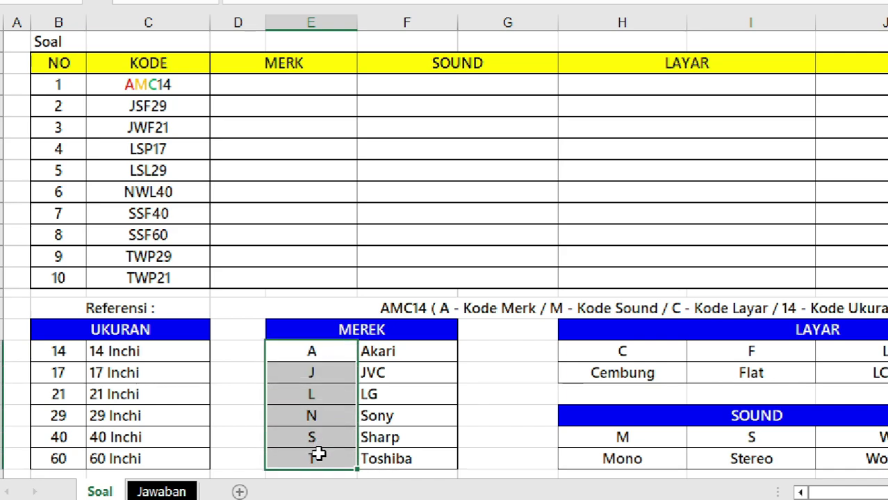
click(276, 86)
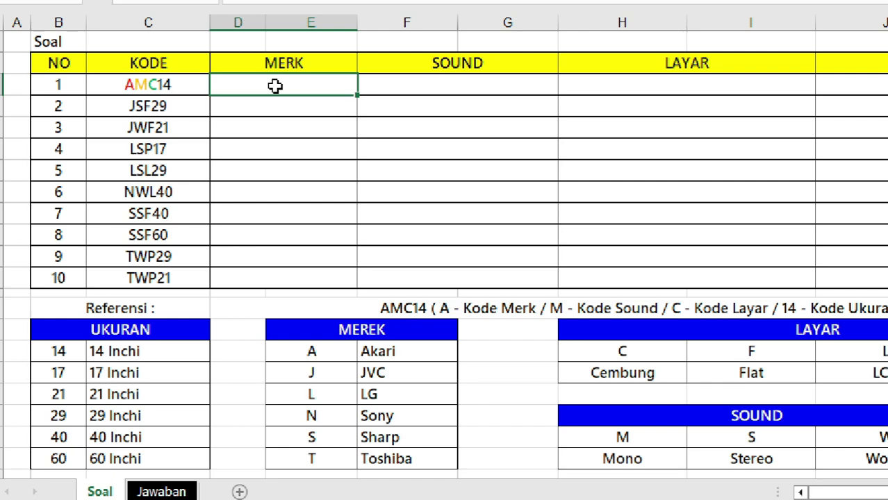
text(=vloo)
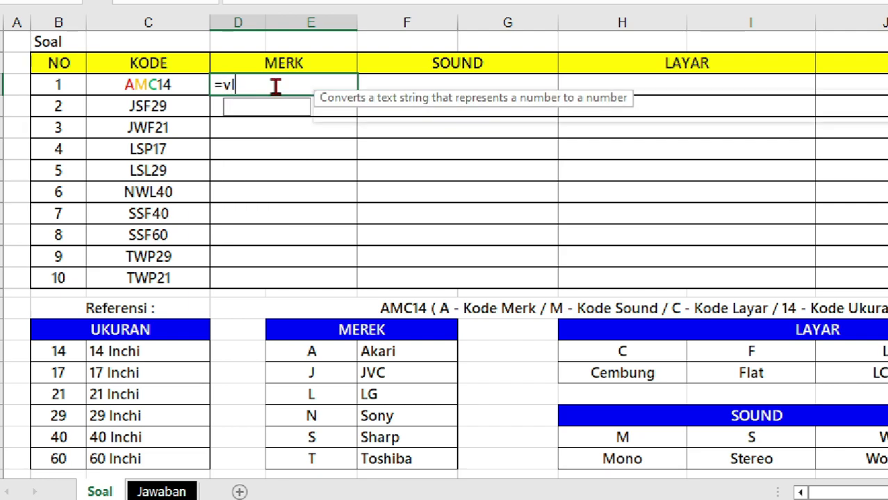
text(kup)
key(Tab)
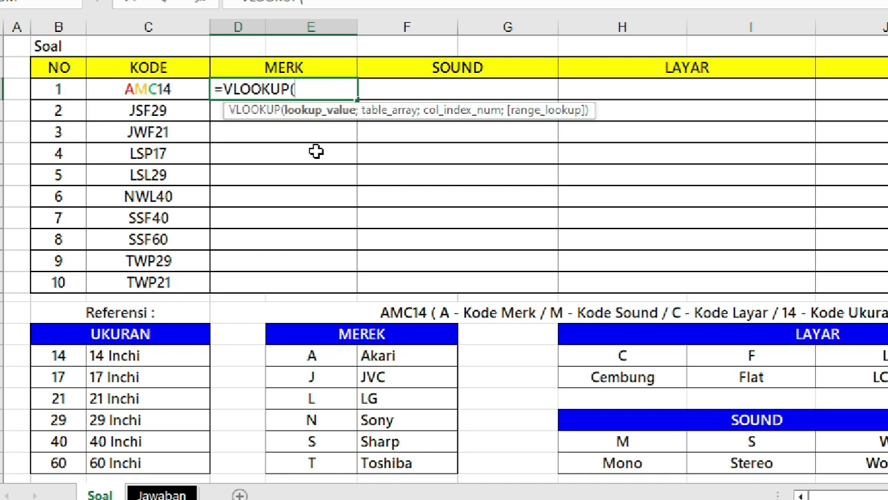
- Give the VLOOKUP the lookup value LEFT(C3;1), so it uses the first character of the code
text(lef)
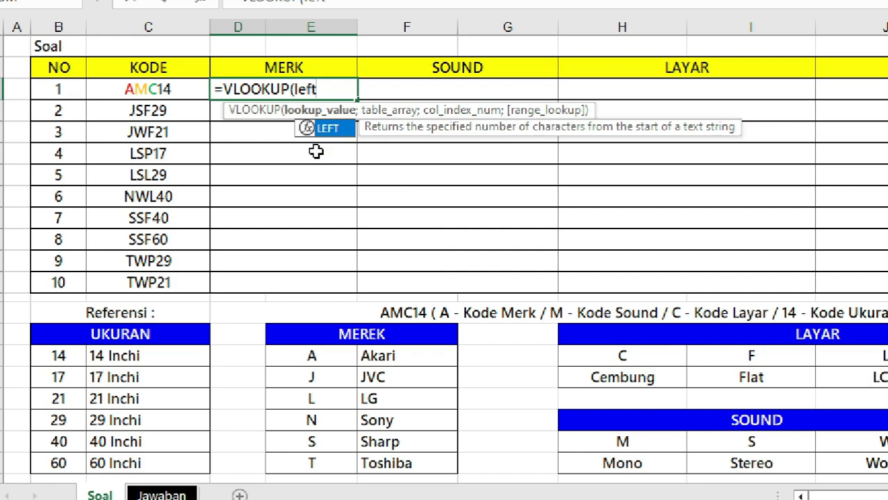
text(t)
key(Tab)
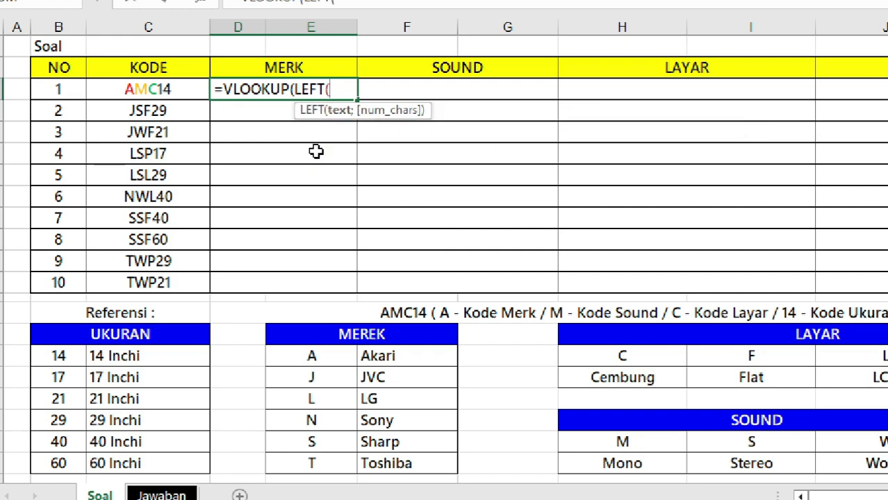
click(174, 88)
text(;)
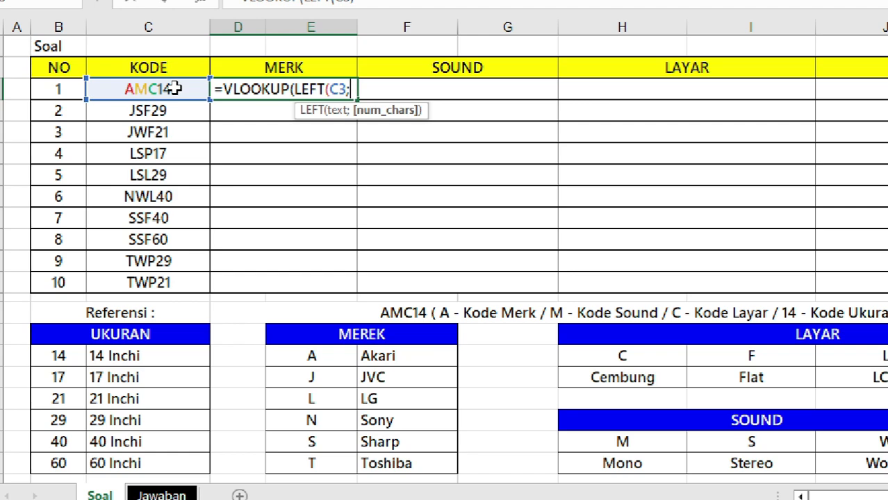
text(1)
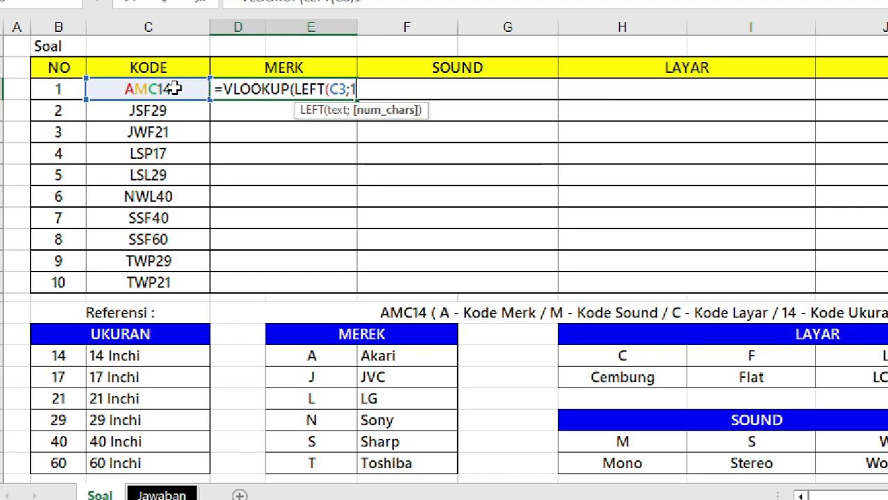
text())
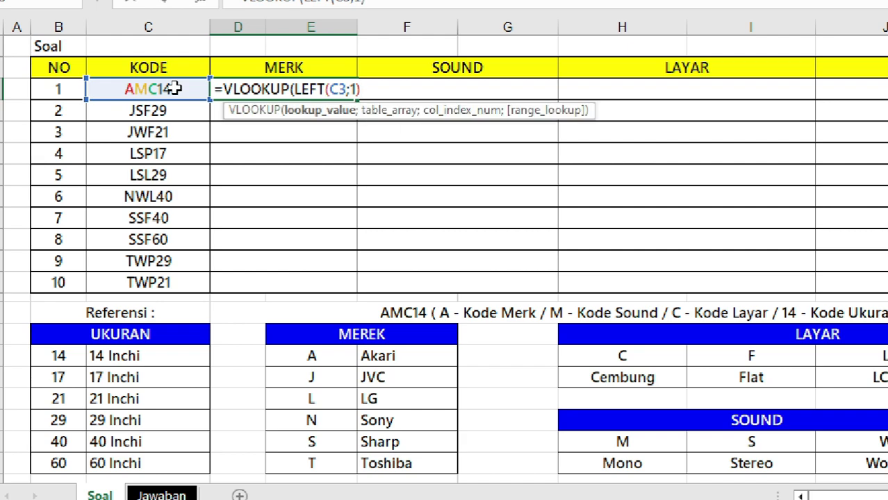
text(;)
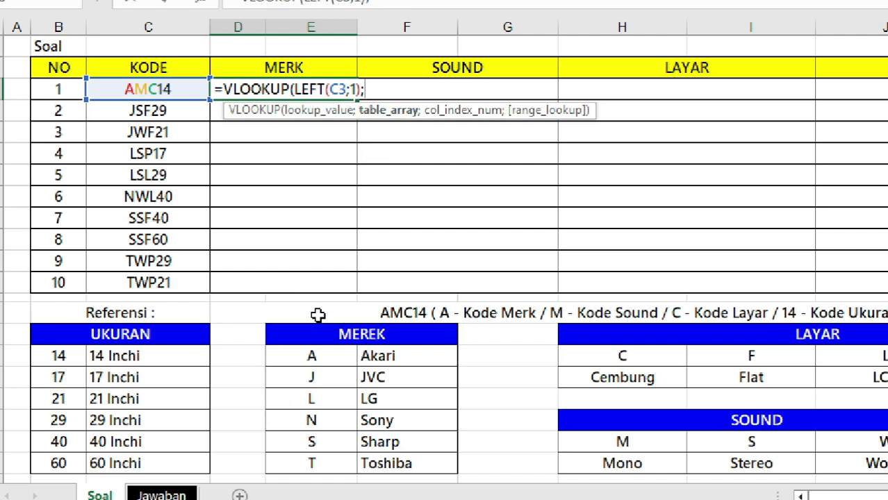
- Complete the VLOOKUP with the absolute MEREK range $E$16:$F$21, column index 2 and FALSE for an exact match
drag(334, 358, 402, 461)
key(F4)
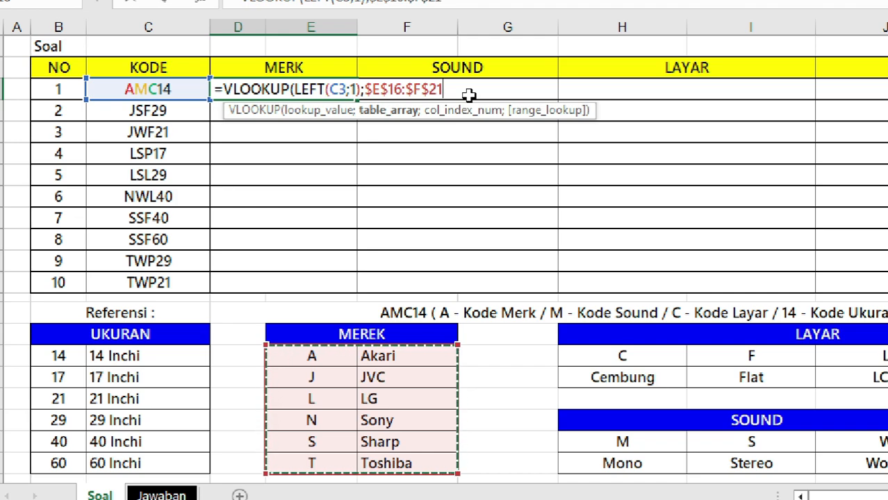
text(;2)
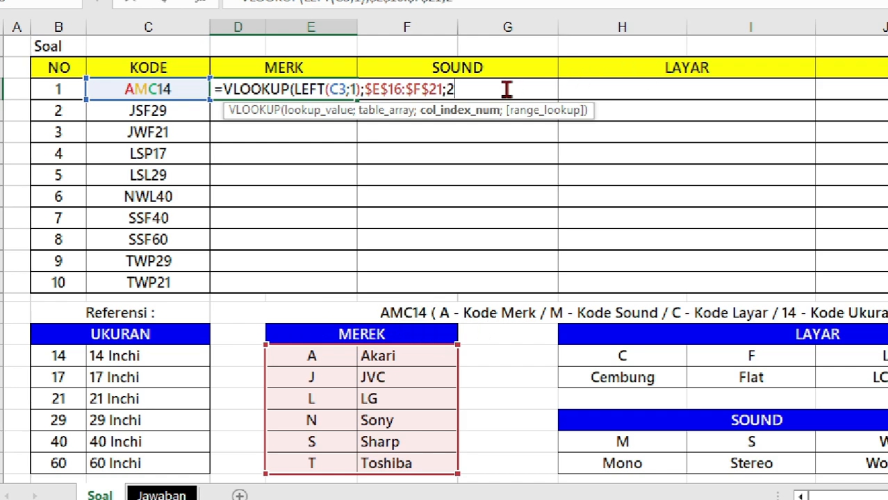
text(;)
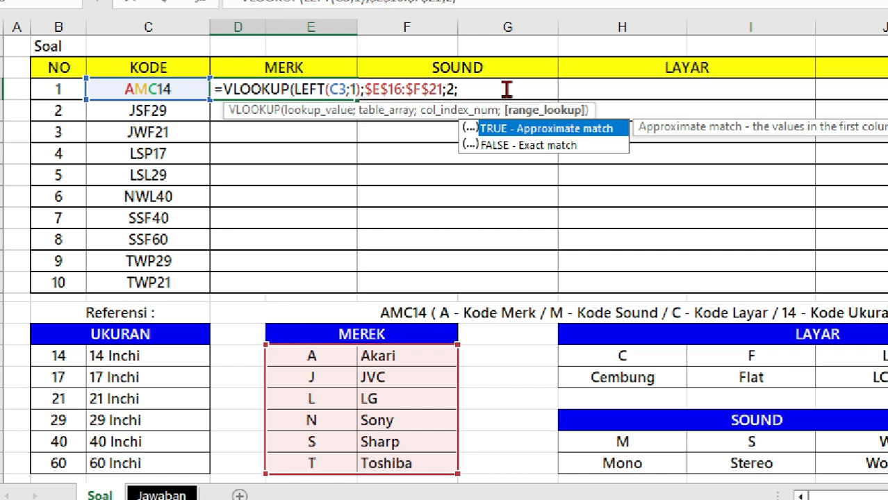
key(Down)
key(Tab)
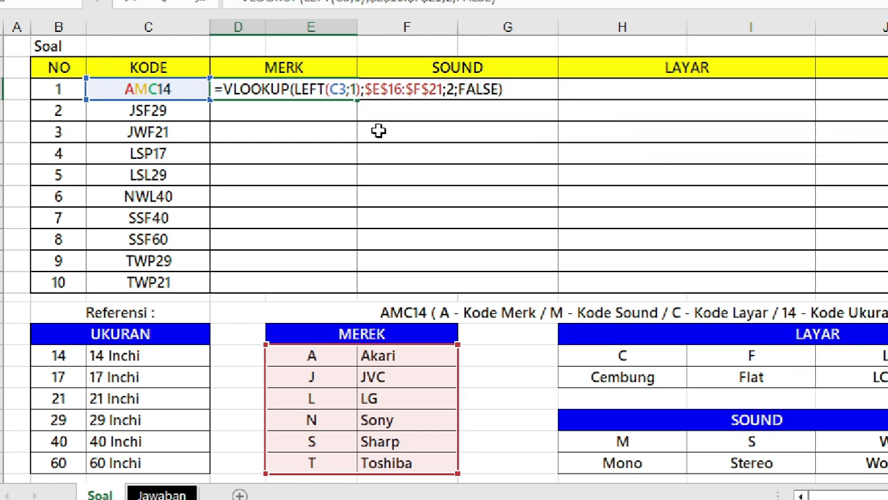
key(ctrl+Return)
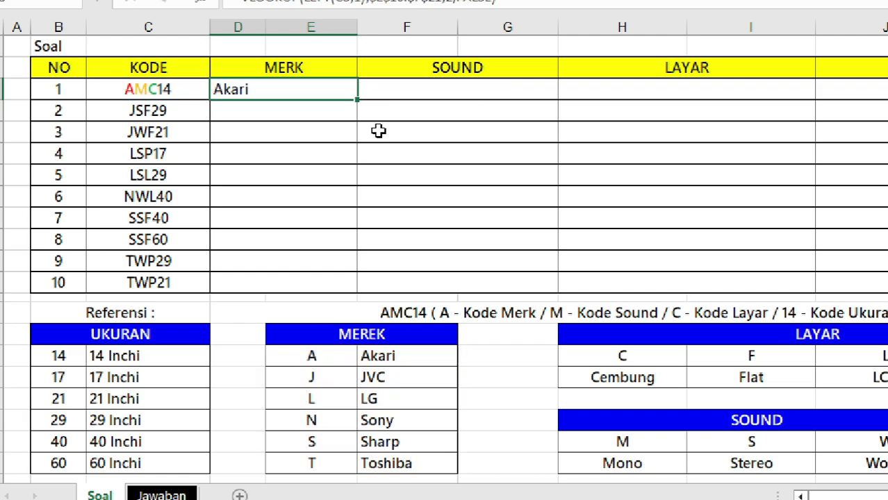
- Fill the MERK formula down through row NO 10 and check the filled column
double_click(356, 99)
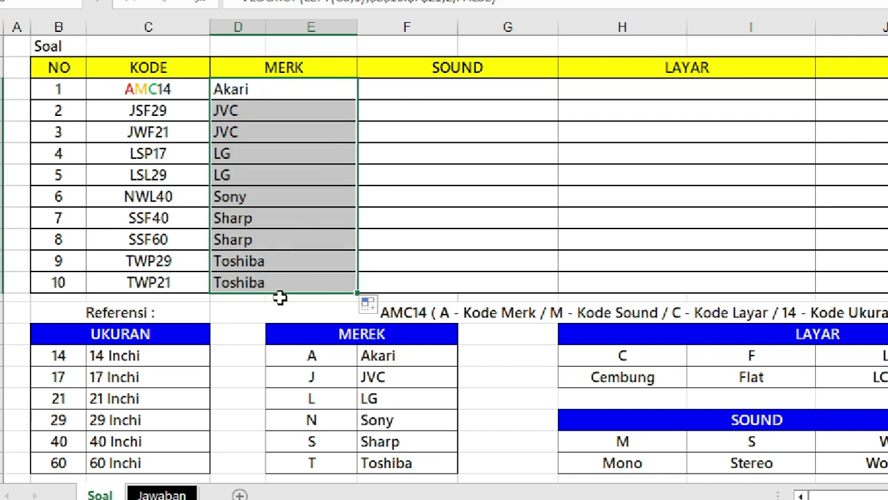
drag(273, 281, 288, 97)
click(288, 94)
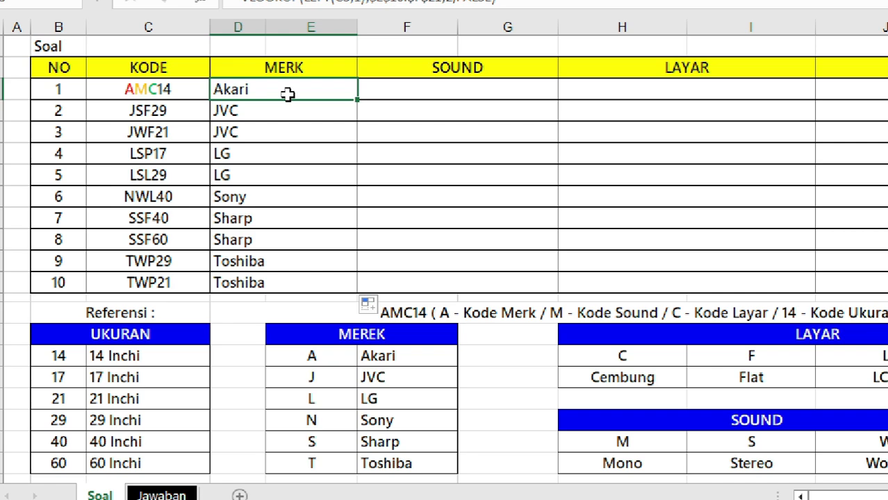
- Examine how the SOUND reference table arranges its codes and descriptions, compared with the code column of the MEREK table
click(407, 91)
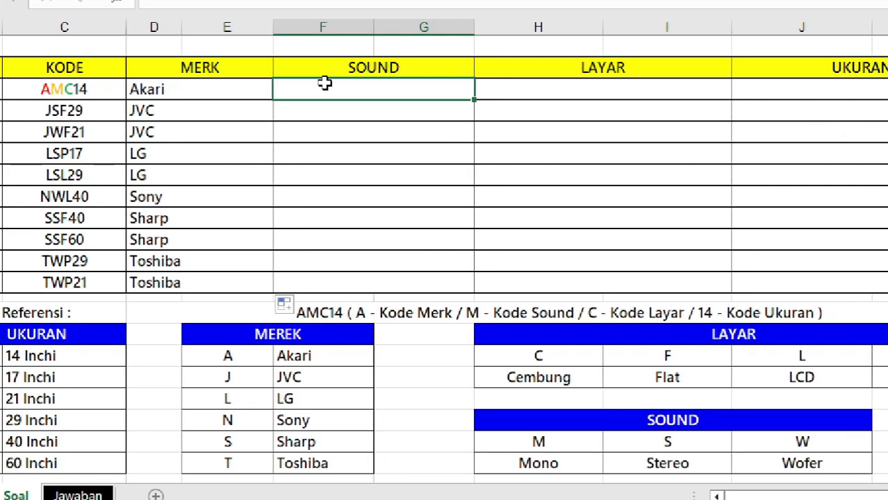
drag(577, 420, 751, 453)
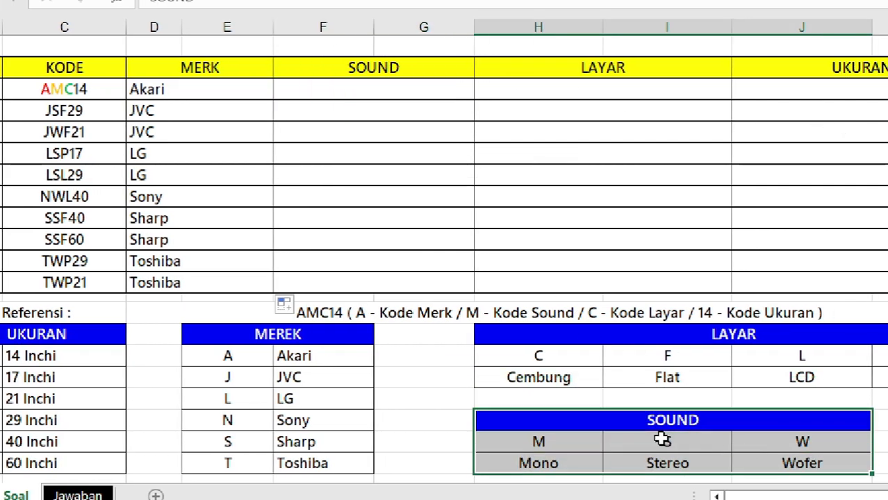
click(664, 440)
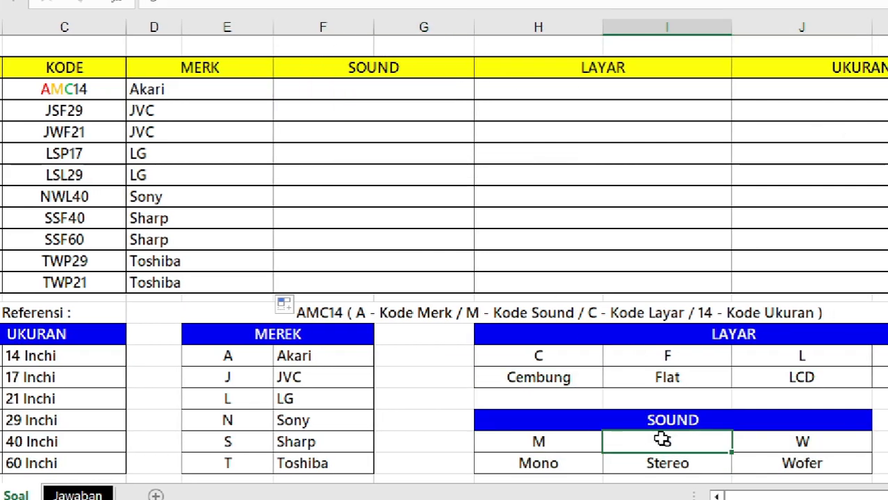
click(579, 434)
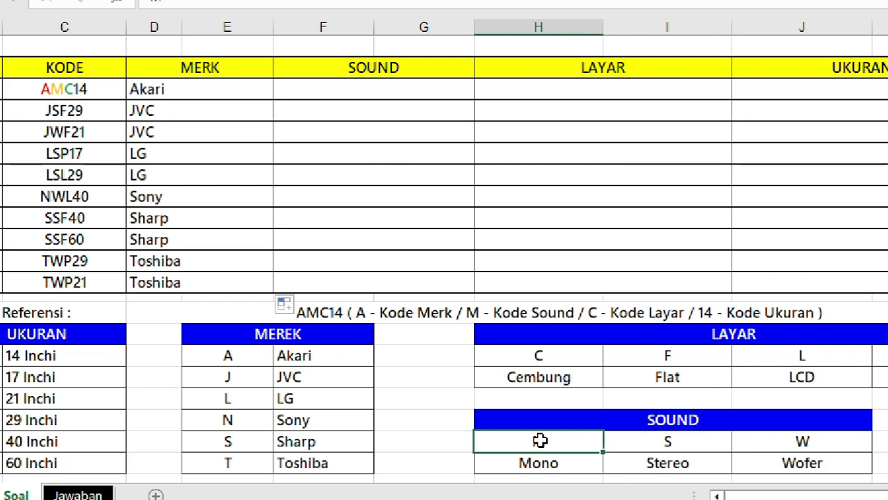
click(684, 445)
click(805, 443)
click(554, 463)
click(684, 463)
click(804, 480)
click(803, 464)
drag(540, 444, 799, 442)
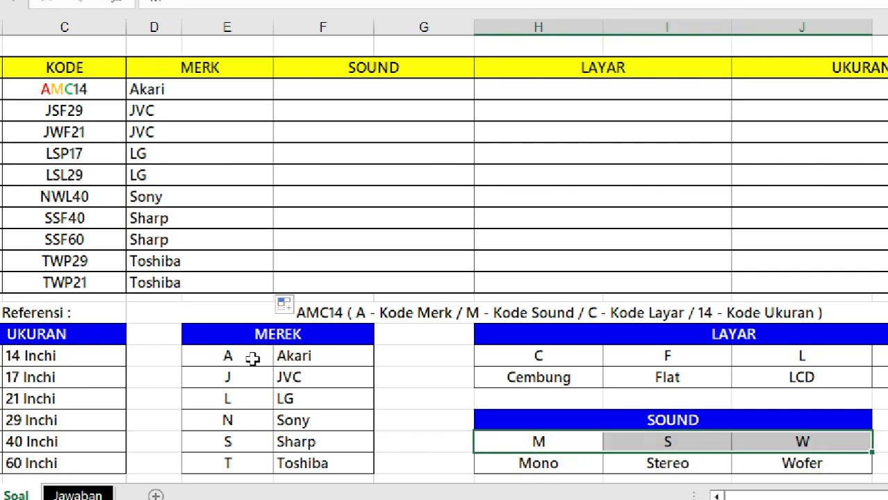
drag(246, 355, 249, 463)
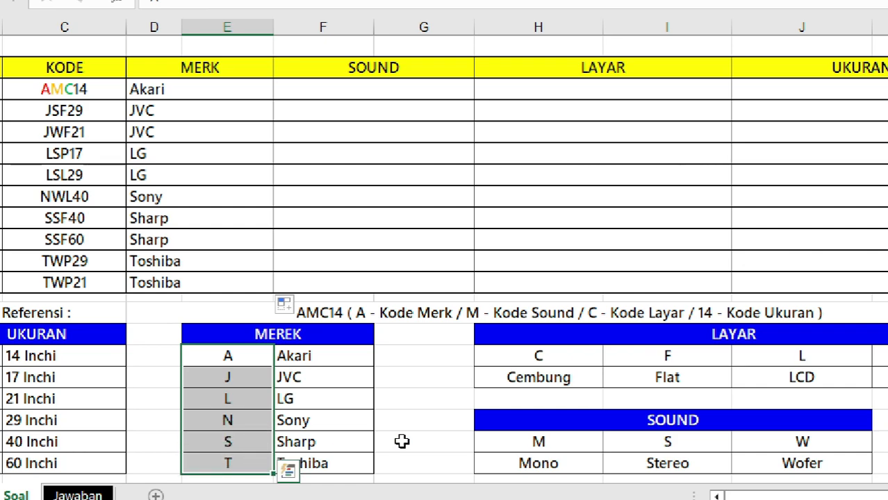
drag(493, 442, 582, 442)
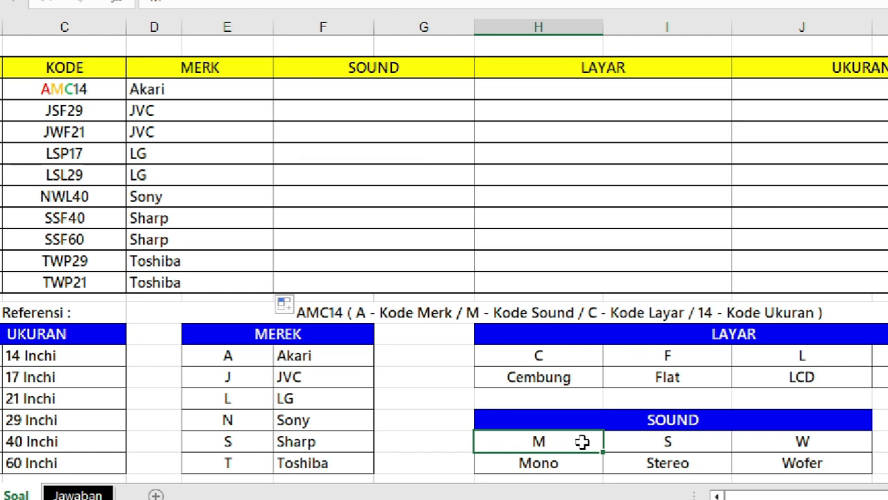
- In the first SOUND cell, start an HLOOKUP with the lookup value MID(C3;2;1), taking the code's second character
click(350, 92)
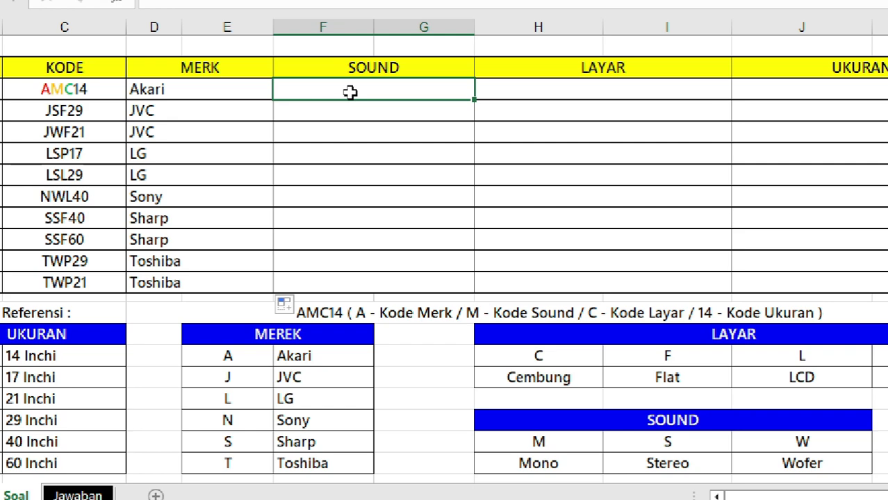
text(=hlook)
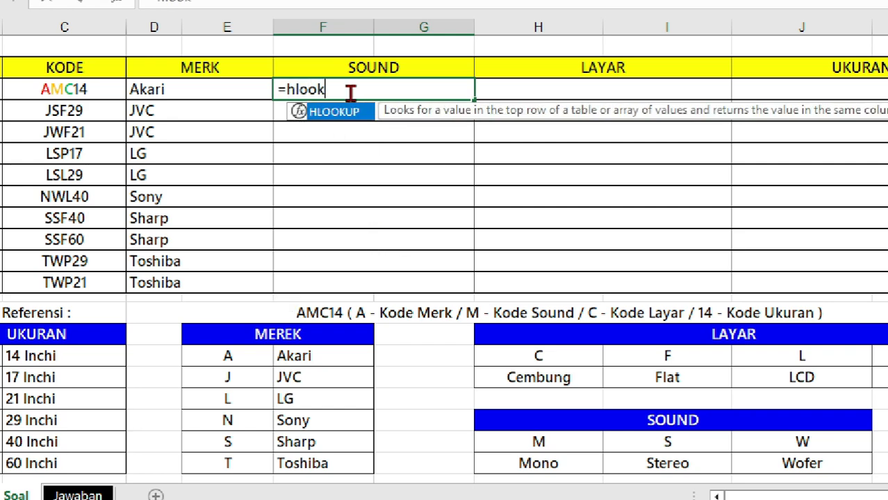
text(up)
key(Tab)
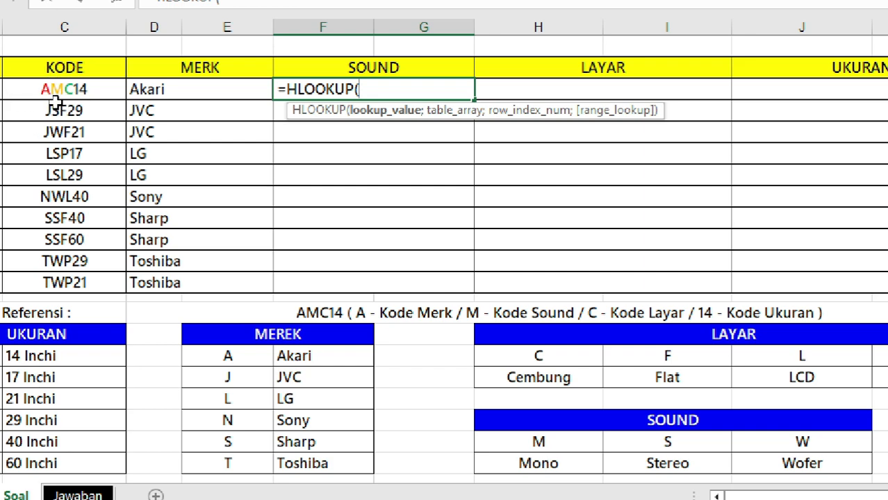
scroll(10, 127, left, 1)
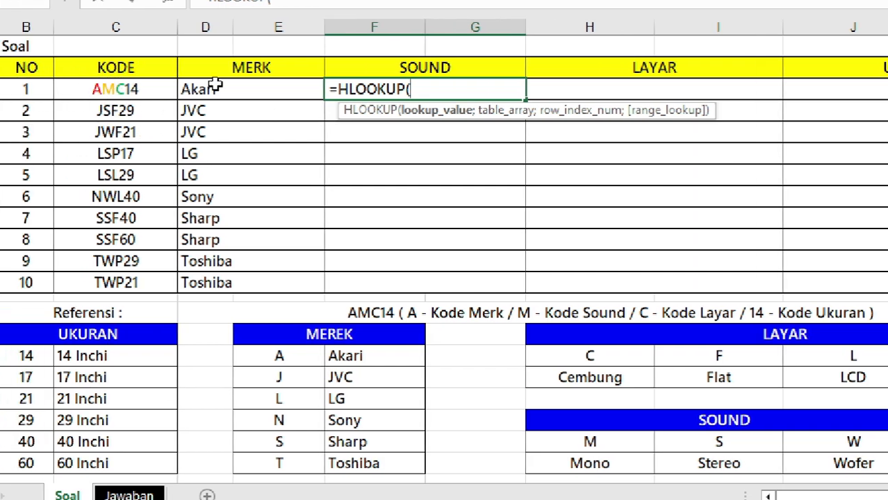
scroll(763, 183, right, 1)
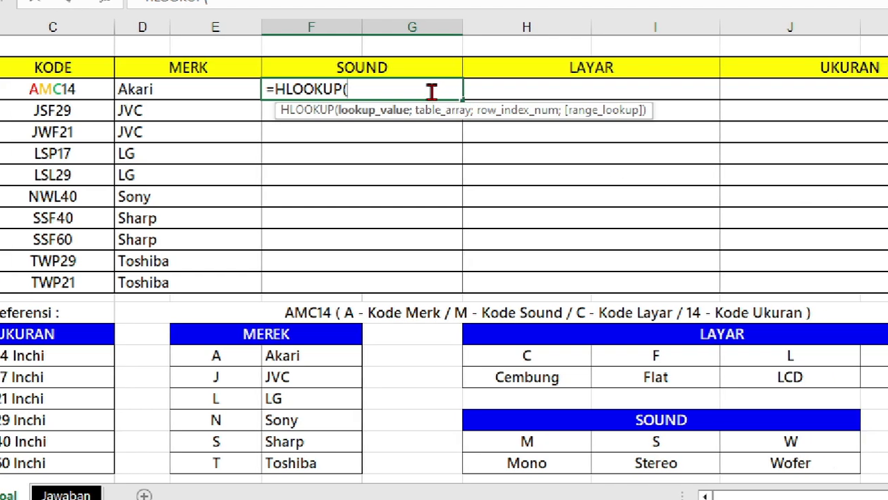
text(id)
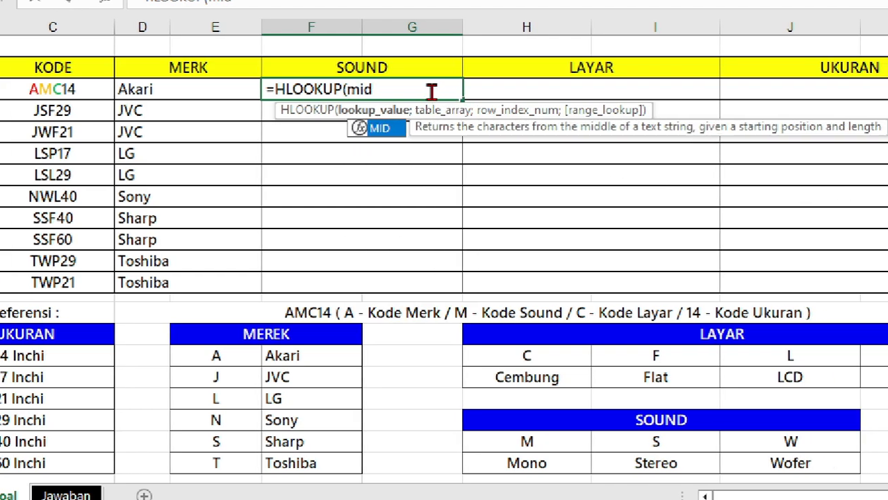
key(Tab)
click(66, 89)
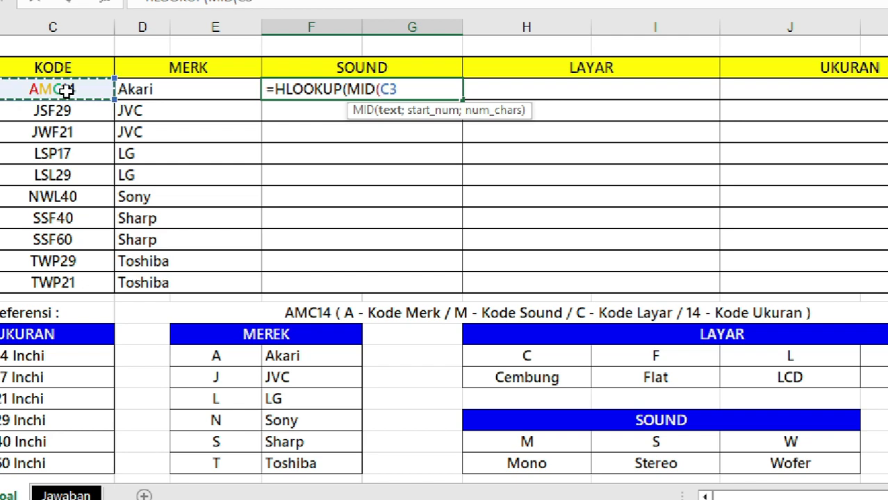
text(;)
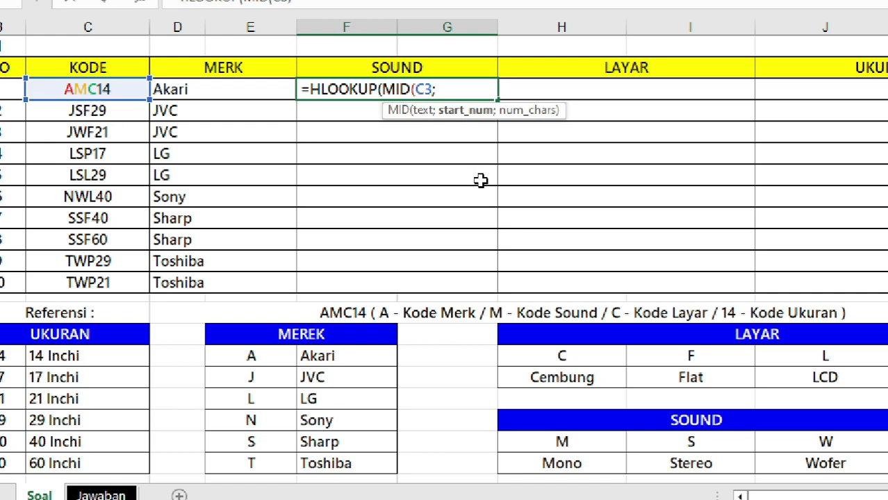
text(2;)
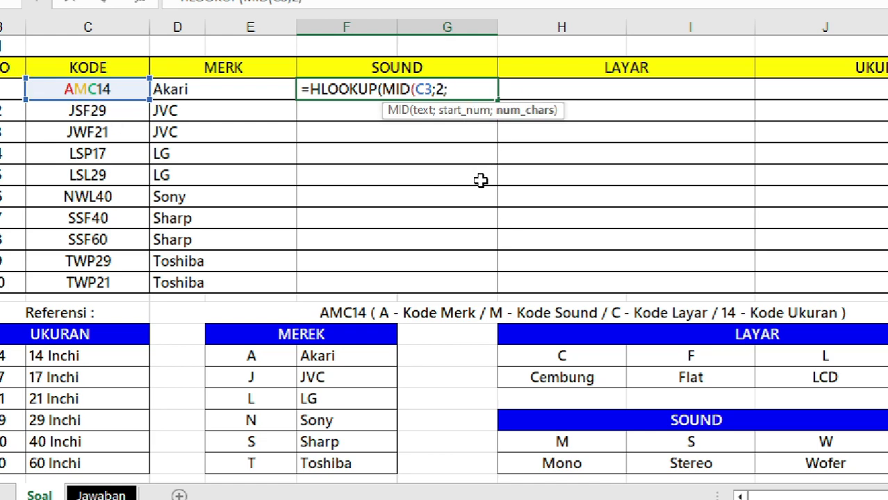
text(1);)
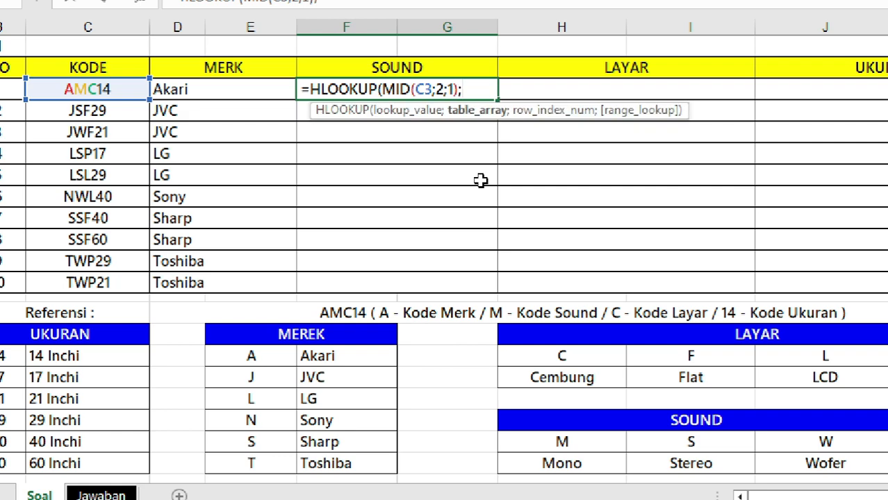
- Complete the HLOOKUP with the absolute SOUND range $H$20:$J$21, row index 2 and FALSE, and fill it down through row NO 10
drag(423, 435, 624, 451)
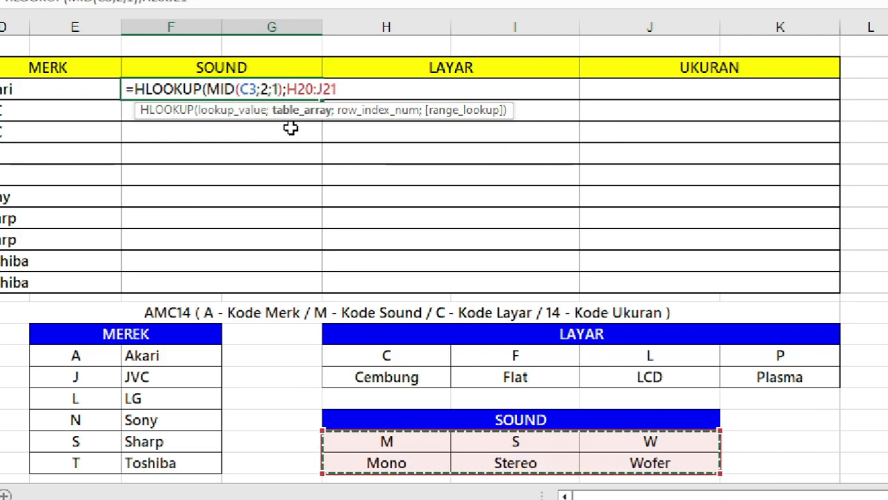
key(F4)
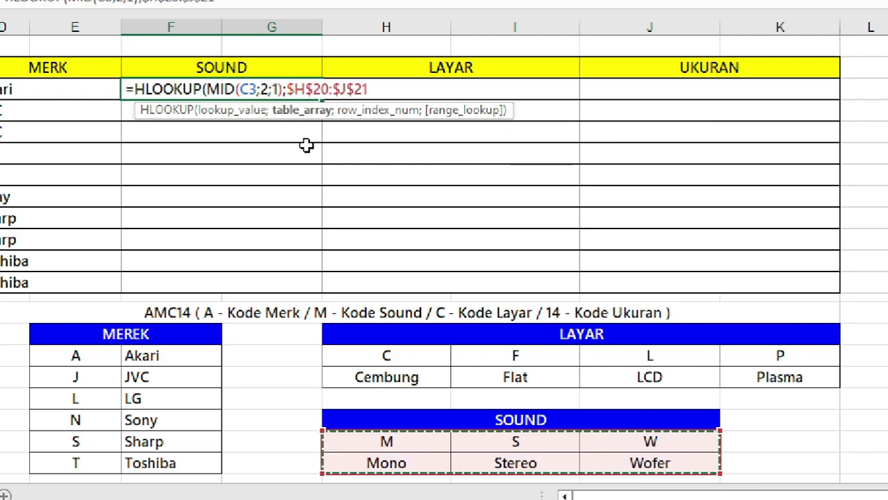
text(;2)
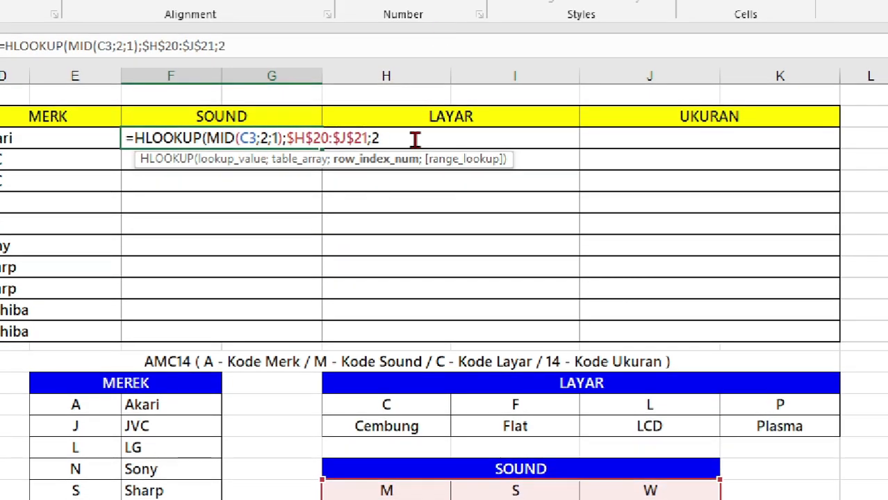
text(;)
key(Down)
key(Tab)
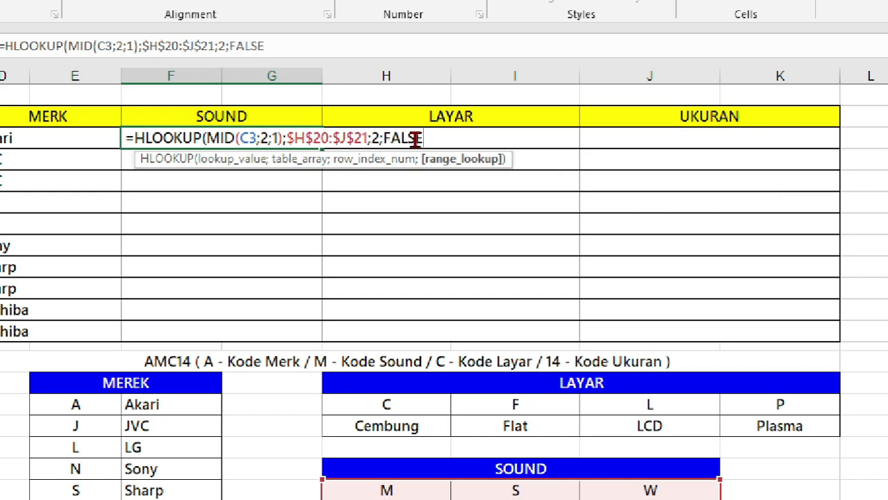
text())
key(ctrl+Return)
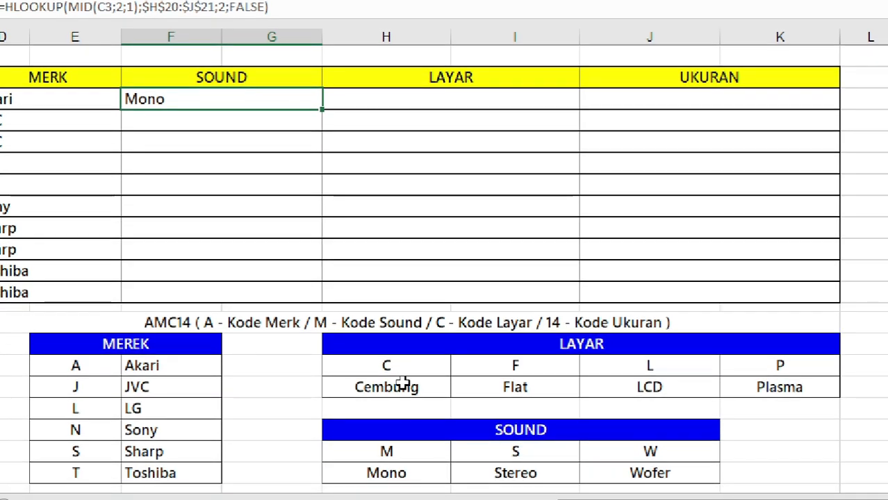
double_click(321, 111)
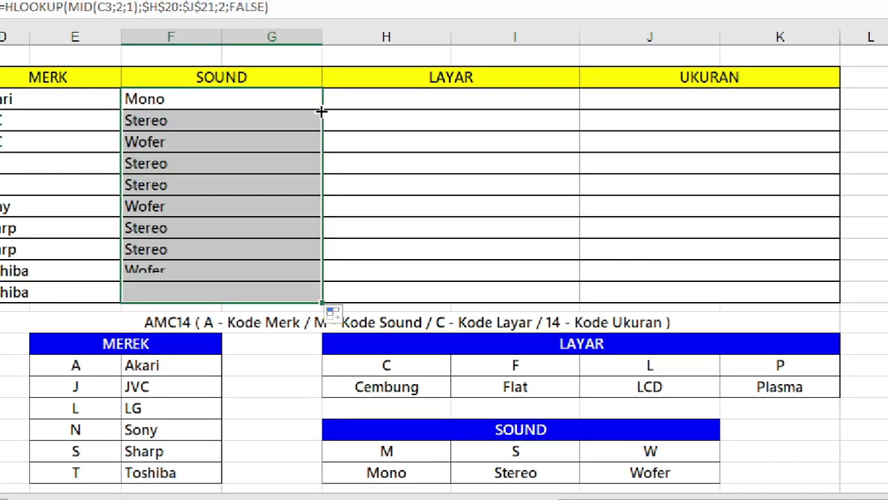
drag(189, 103, 222, 288)
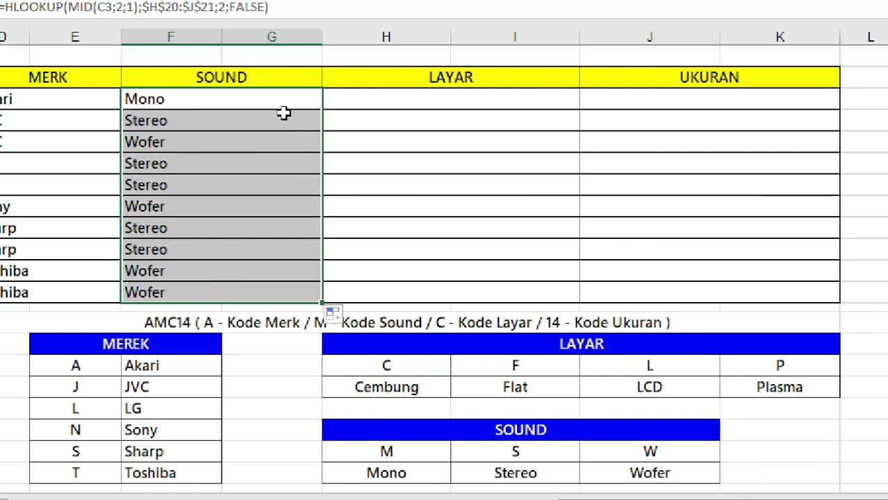
- Check how the LAYAR reference table arranges its codes and descriptions, and begin an HLOOKUP formula in the first LAYAR cell
click(424, 102)
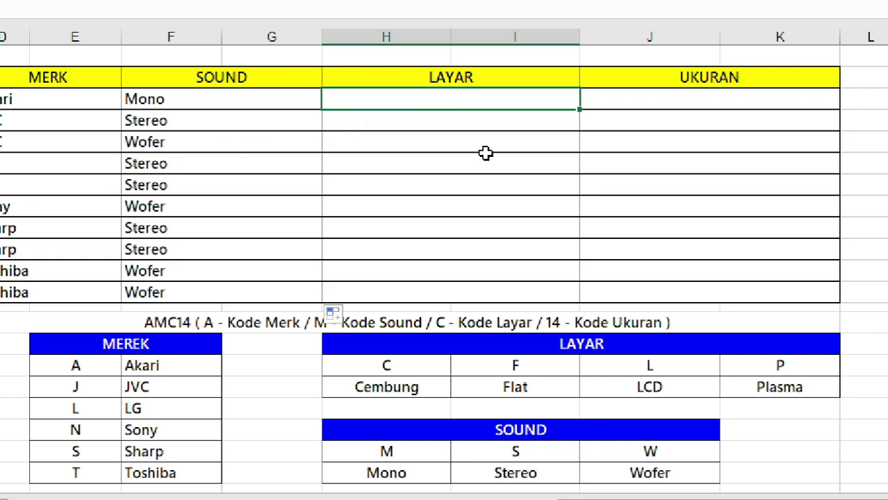
click(527, 348)
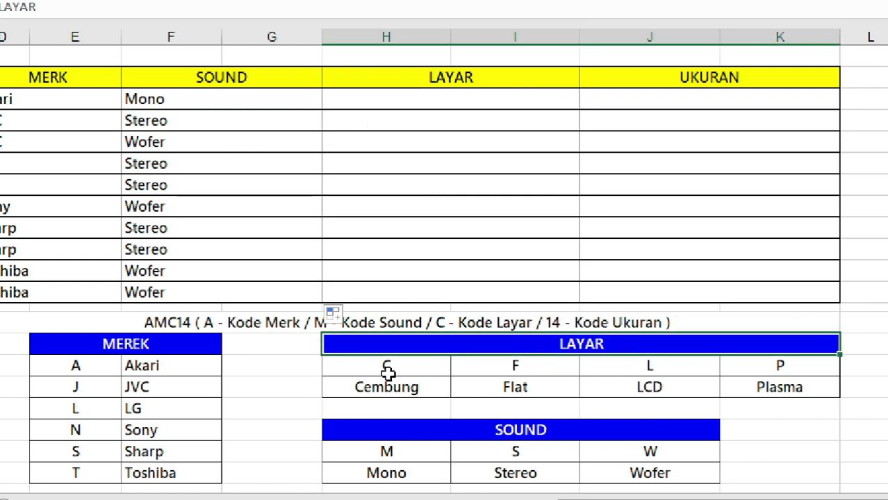
click(410, 365)
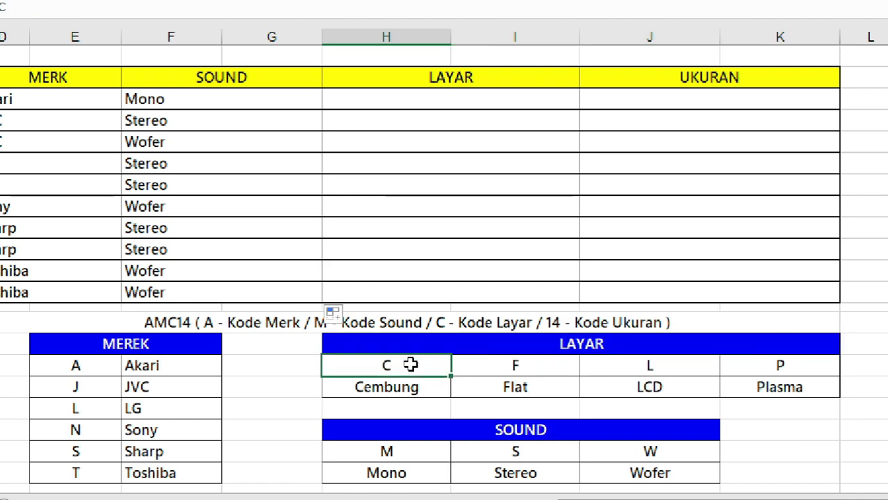
drag(411, 364, 763, 365)
drag(450, 390, 764, 387)
click(394, 92)
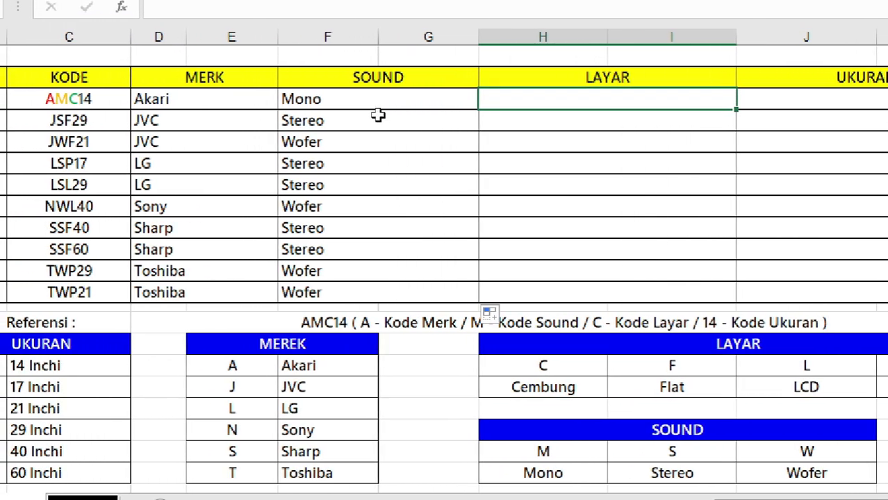
text(=hl)
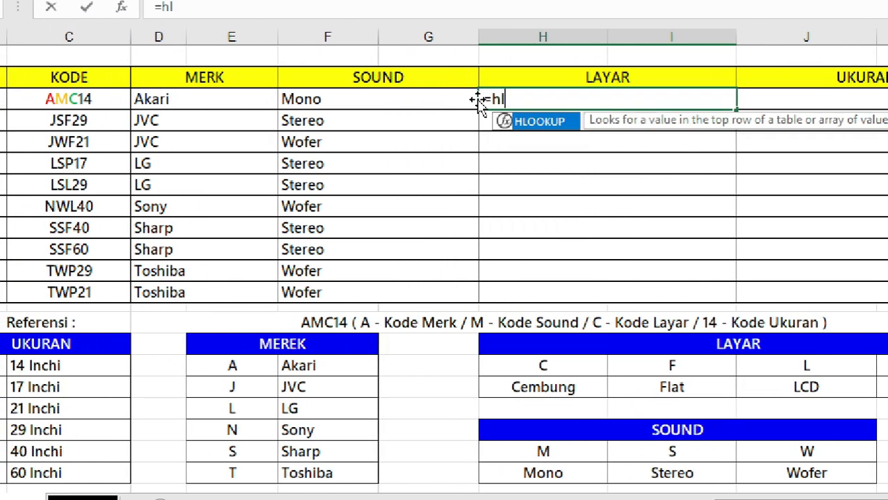
key(Tab)
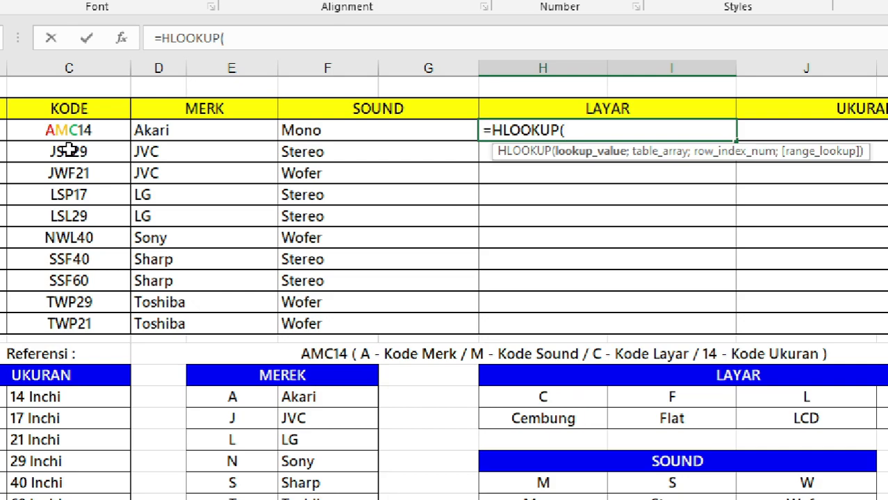
- Give the LAYAR formula the lookup value MID(C3;3;1), so it uses the third character of the code
text(mid)
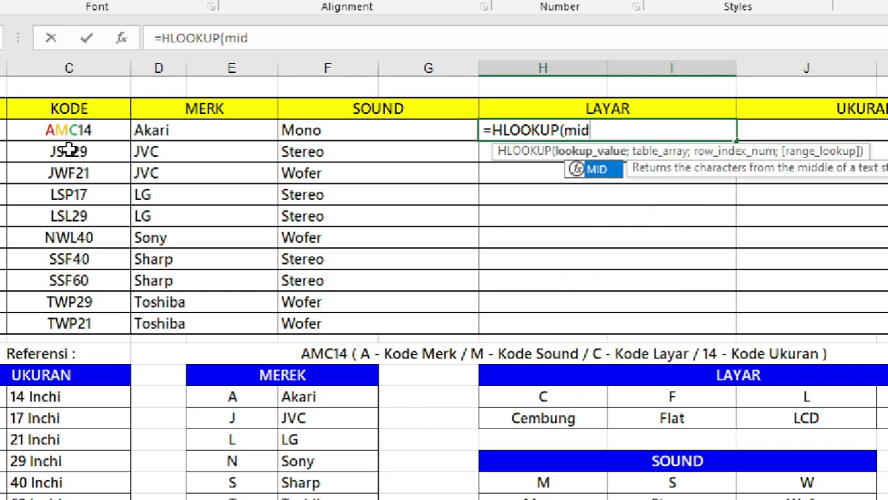
key(Tab)
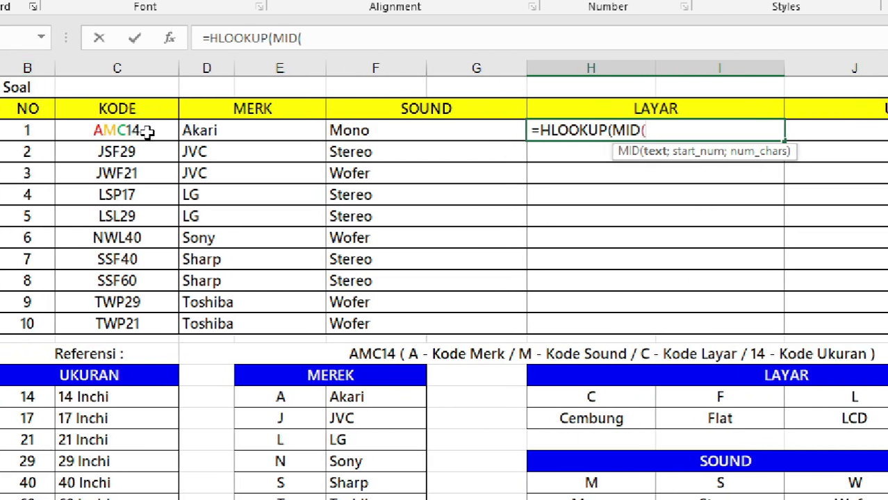
click(99, 130)
text(;)
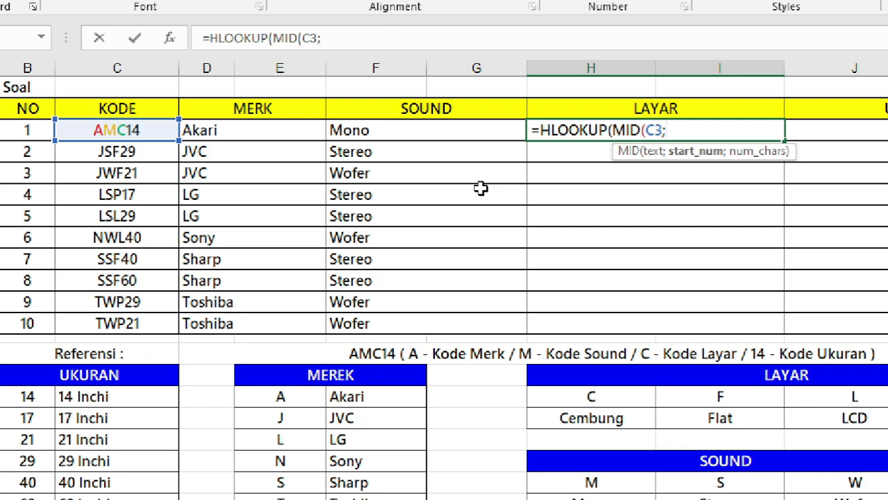
text(3;)
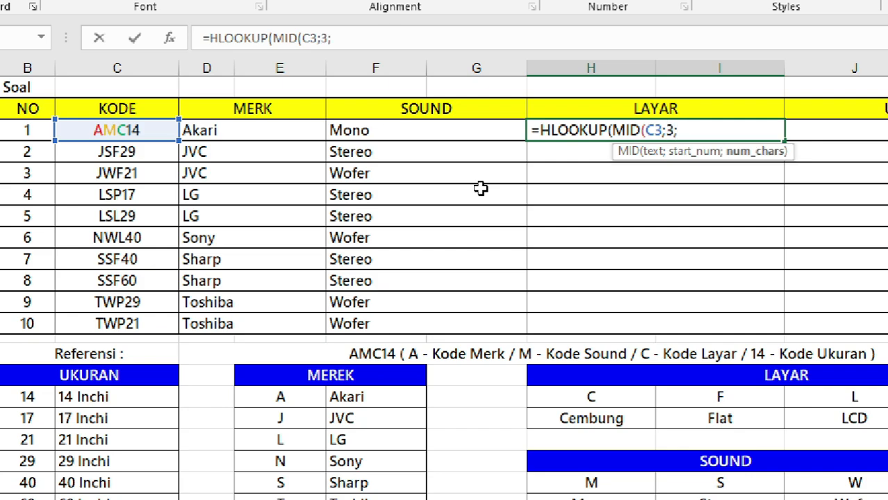
text(1))
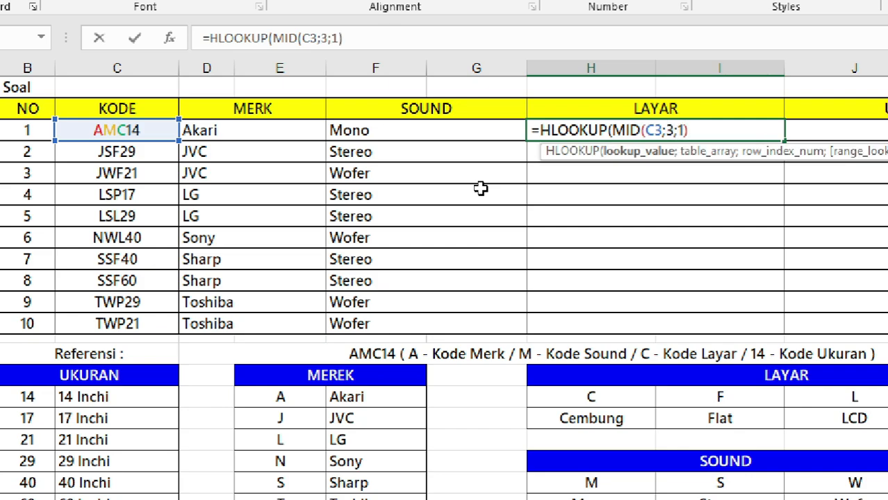
text(;)
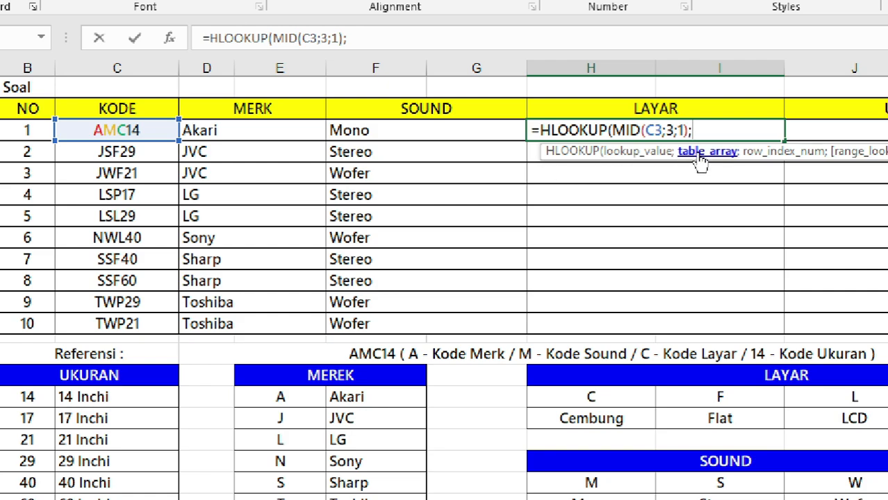
- Complete the HLOOKUP with the absolute LAYAR range $H$16:$K$17, row index 2 and FALSE, and fill it down through row NO 10
drag(612, 393, 865, 406)
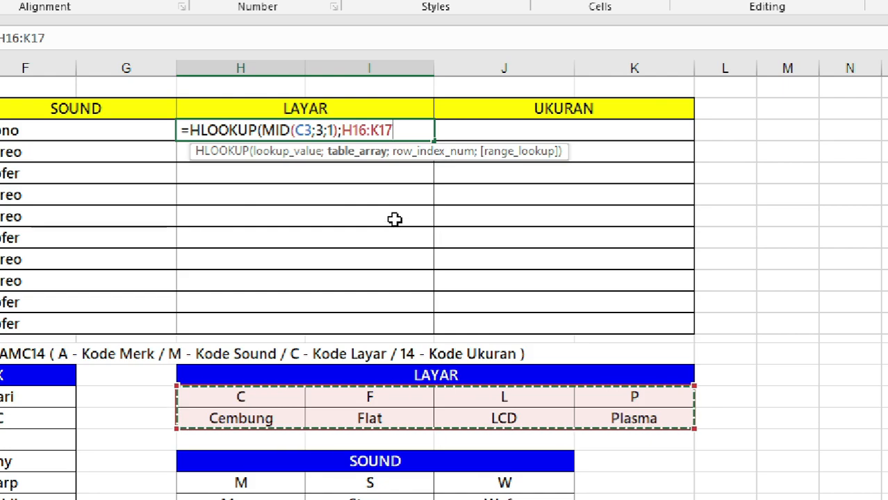
key(F4)
text(;2;FALSE))
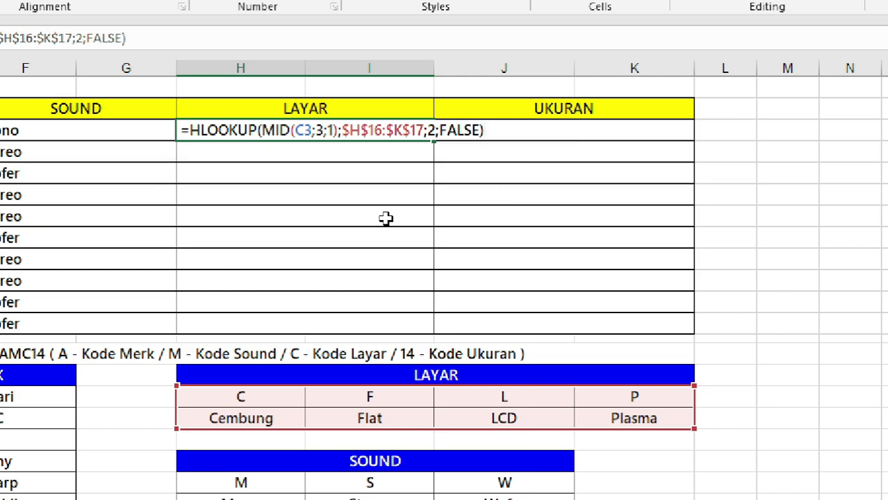
key(ctrl+Return)
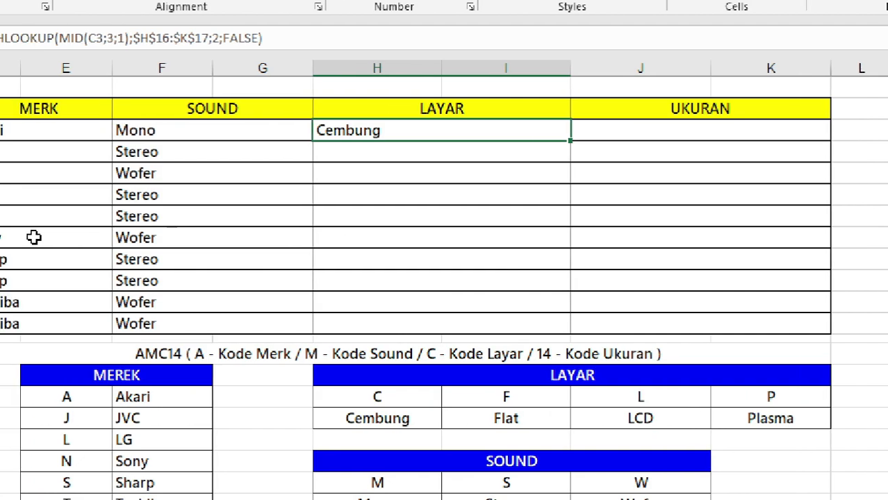
double_click(571, 144)
drag(419, 136, 399, 313)
- Examine how the UKURAN reference table arranges its size codes and descriptions for filling the UKURAN column
click(639, 137)
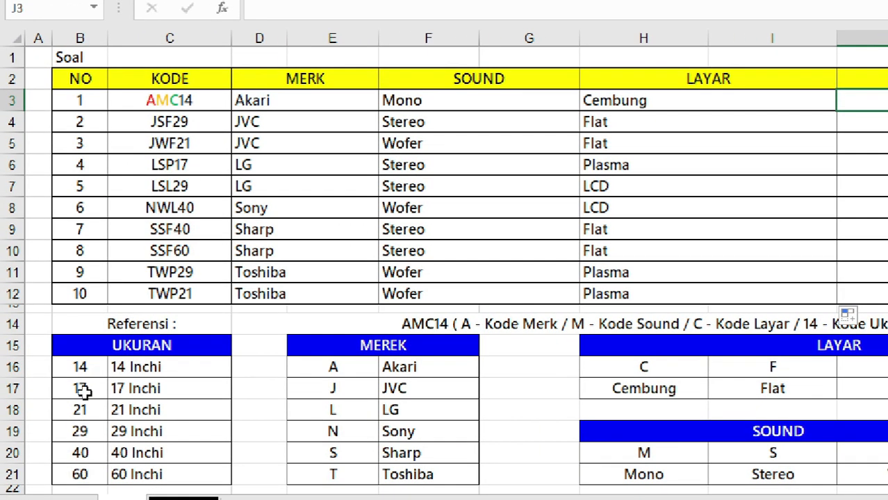
click(120, 367)
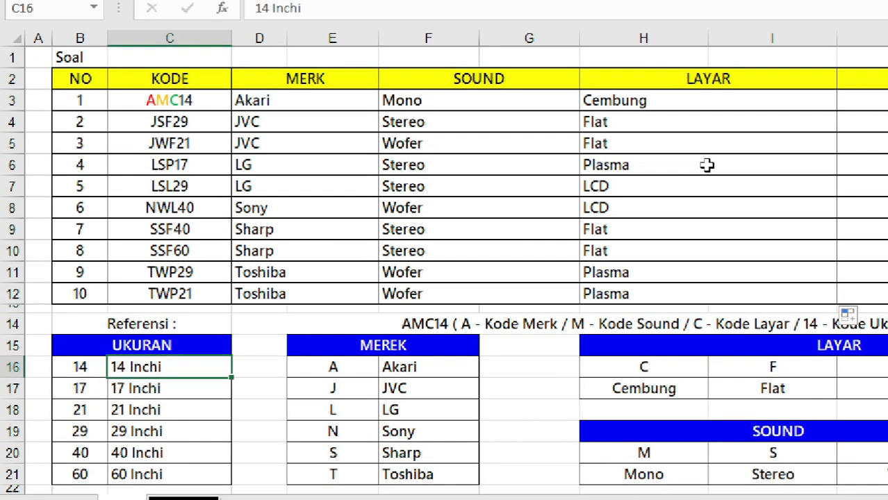
drag(159, 376, 170, 472)
click(150, 368)
scroll(832, 95, right, 3)
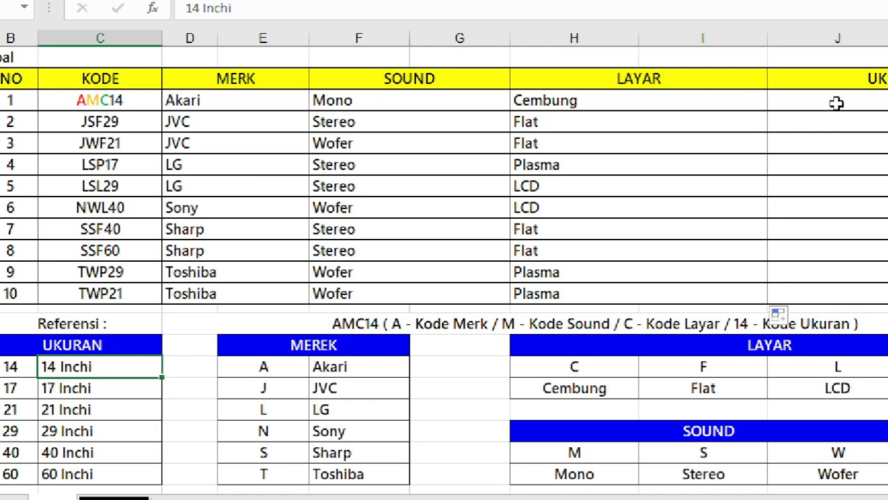
- Begin a VLOOKUP formula in the first UKURAN cell with the lookup value RIGHT(C3;2), taking the code's last two characters
scroll(840, 103, right, 1)
click(764, 99)
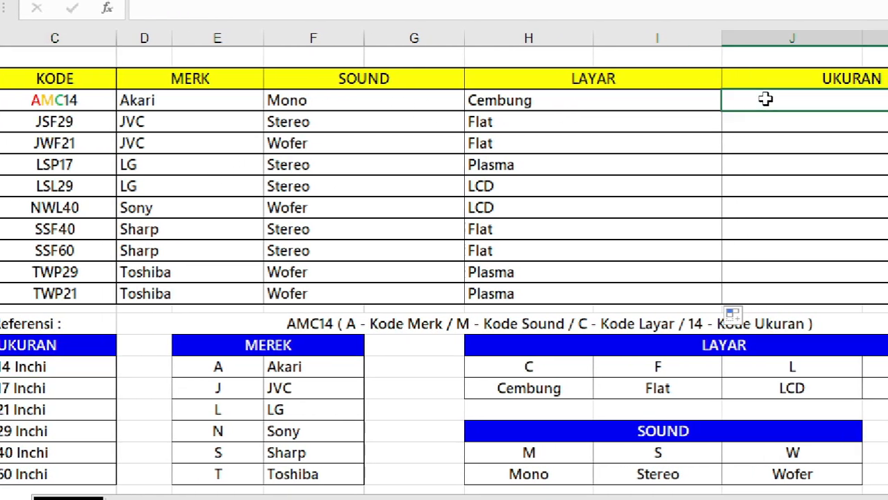
text(=vlook)
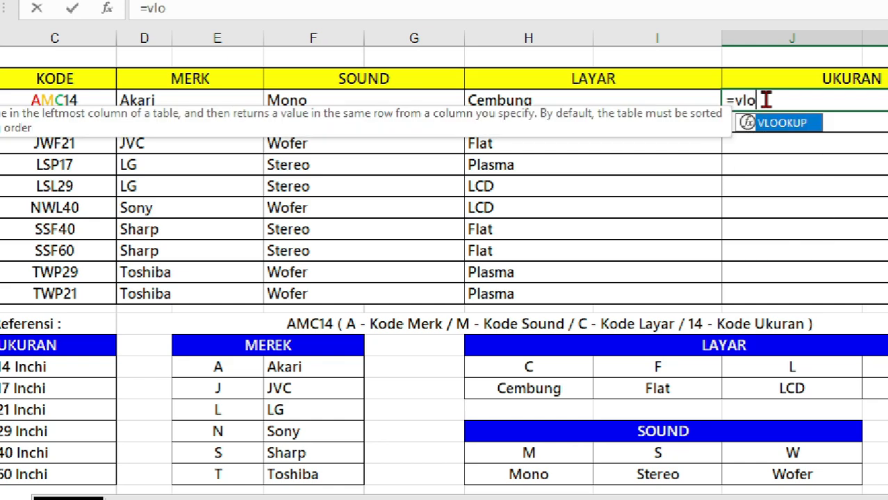
text(up)
key(Tab)
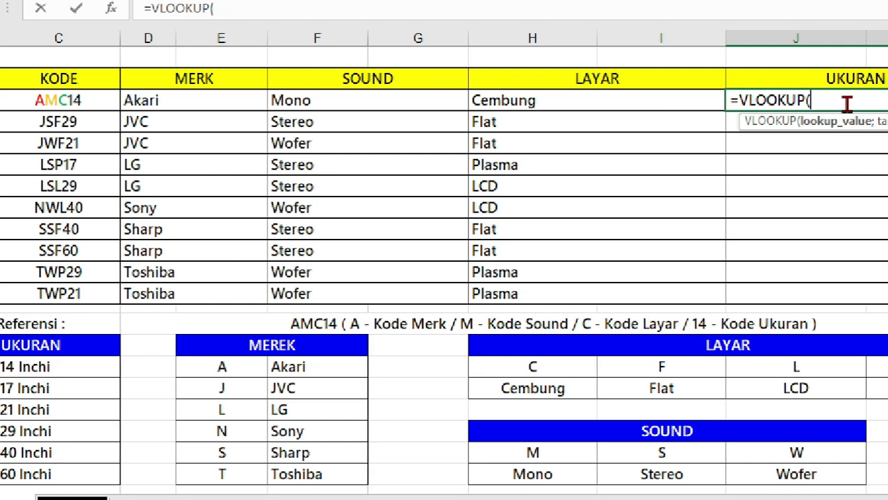
text(right)
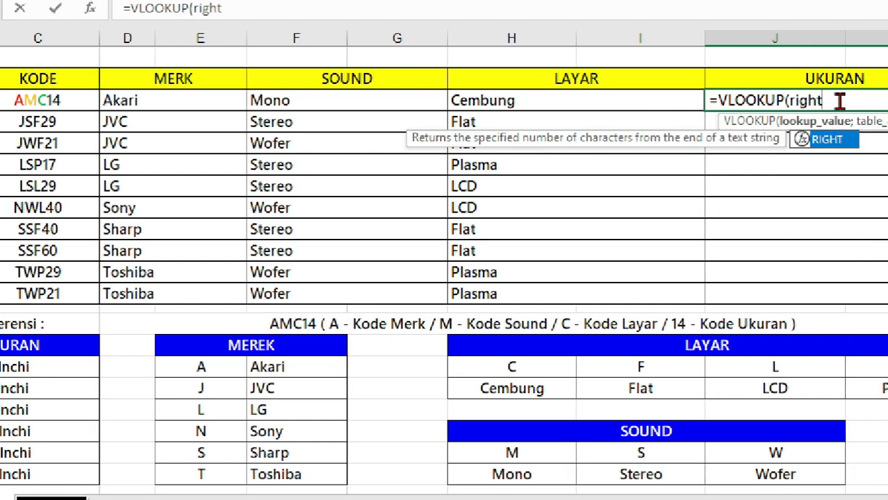
key(Tab)
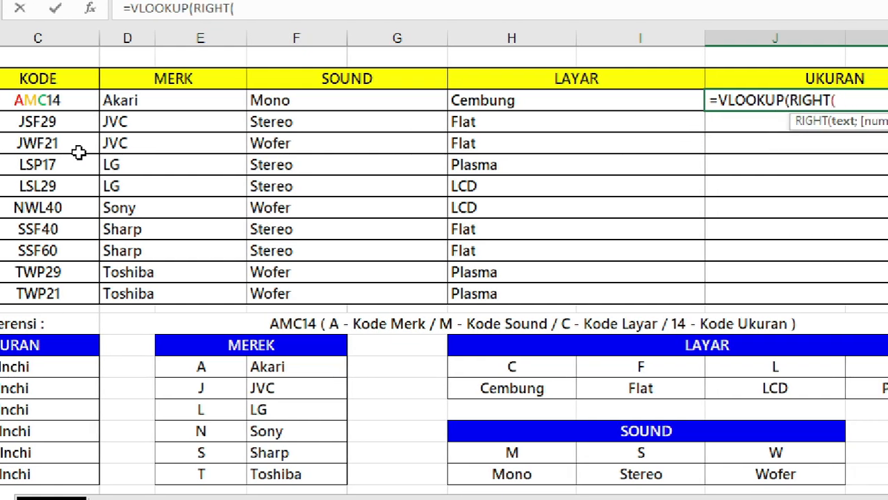
click(44, 101)
text(;)
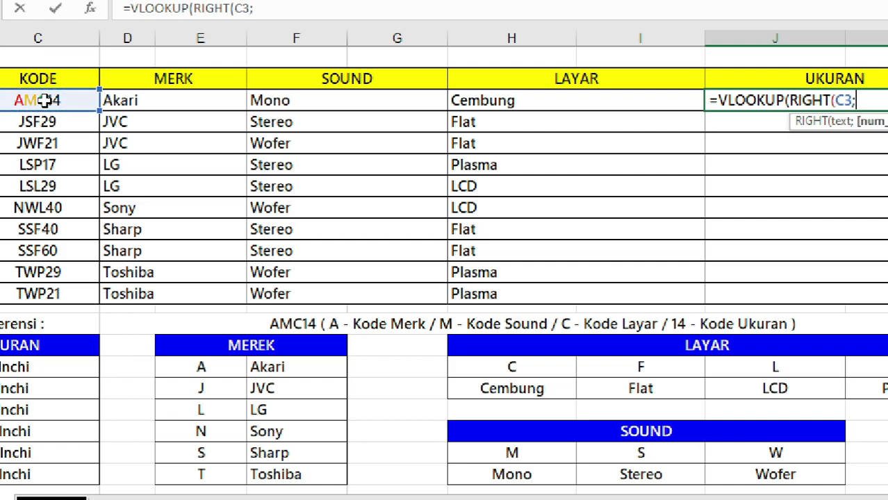
text(2);)
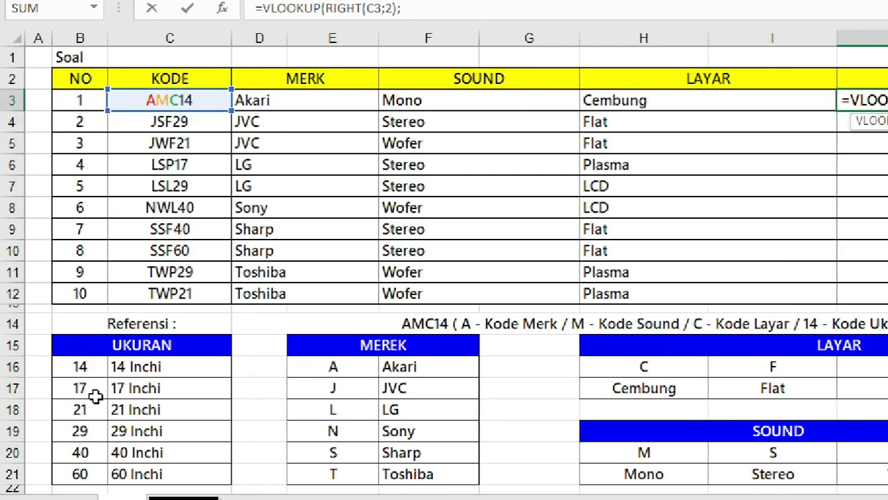
- Complete the UKURAN VLOOKUP with the absolute range $B$16:$C$21, column index 2 and FALSE
drag(98, 367, 160, 473)
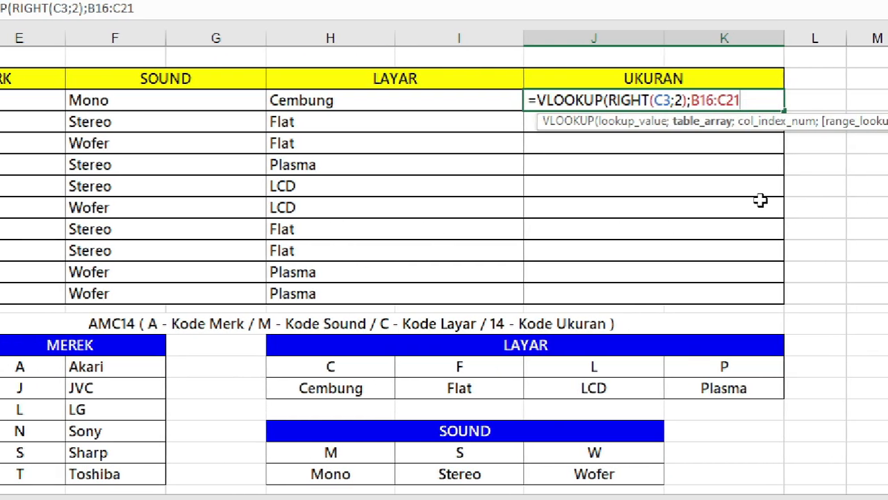
key(F4)
text(;)
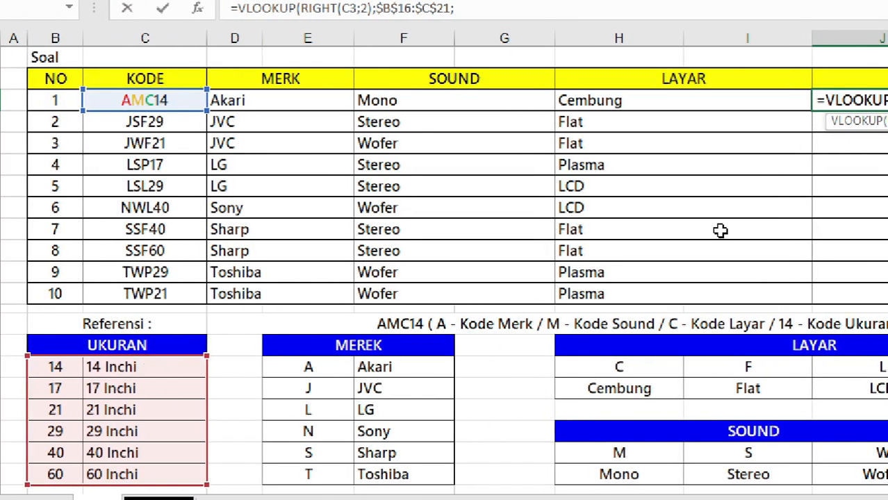
text(2)
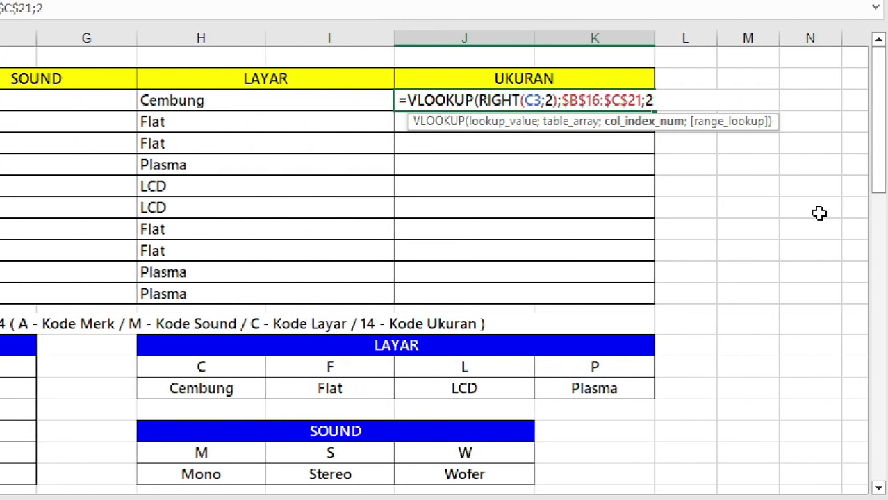
text(;FALSE))
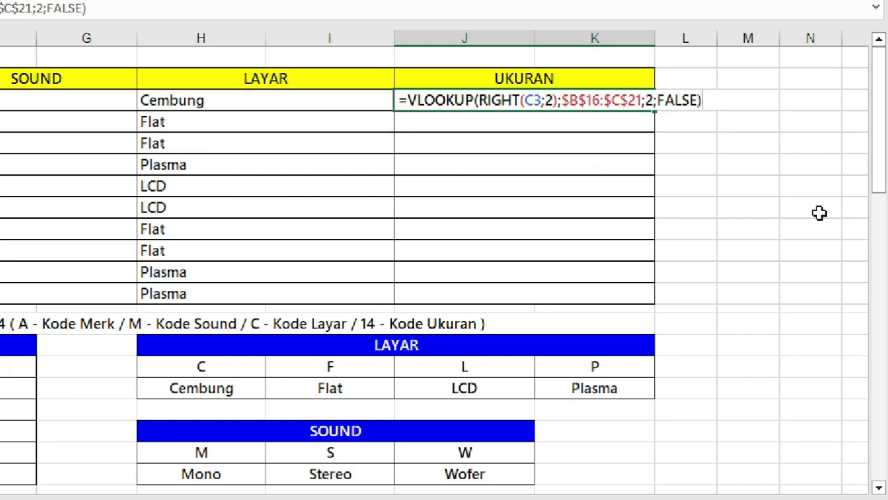
key(ctrl+Return)
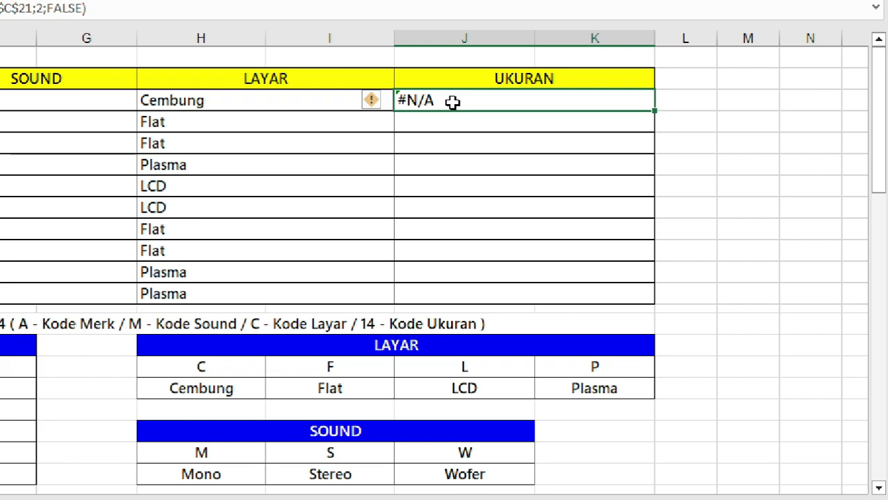
- Check the size codes in the first column of the UKURAN reference table
click(95, 369)
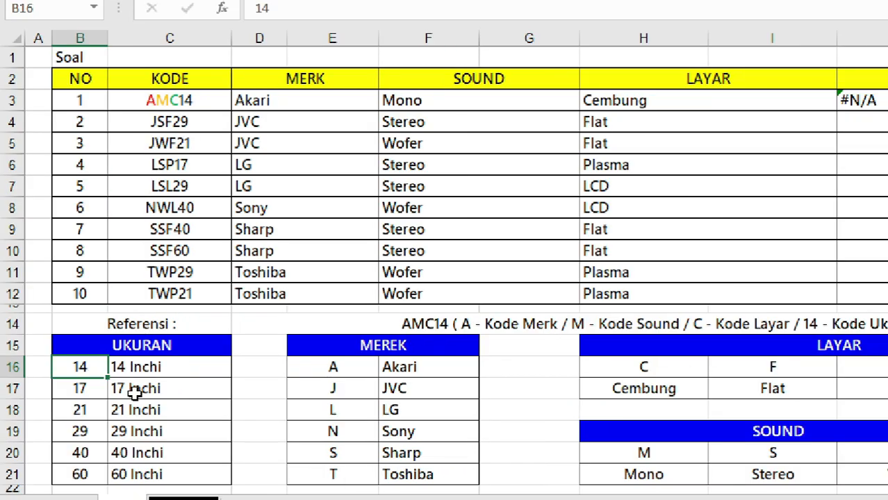
drag(86, 368, 77, 471)
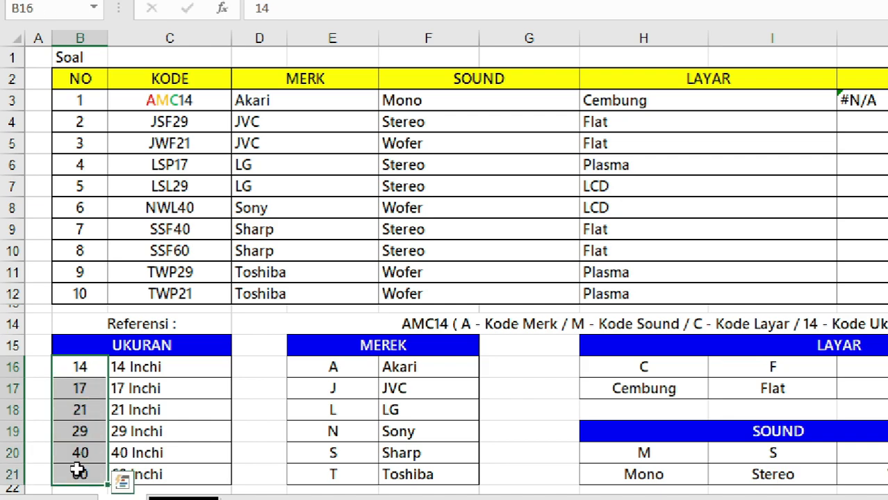
click(83, 367)
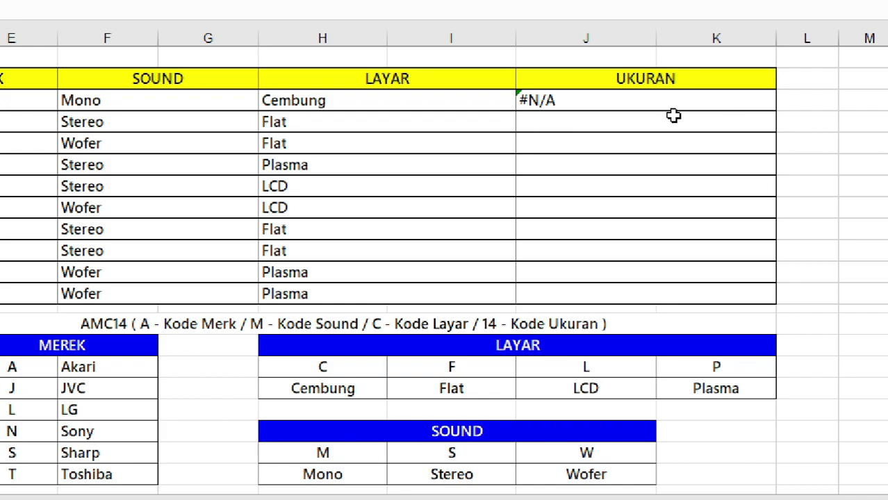
- Wrap RIGHT(C3;2) in VALUE within the first UKURAN formula so the lookup value is converted to a number
click(734, 100)
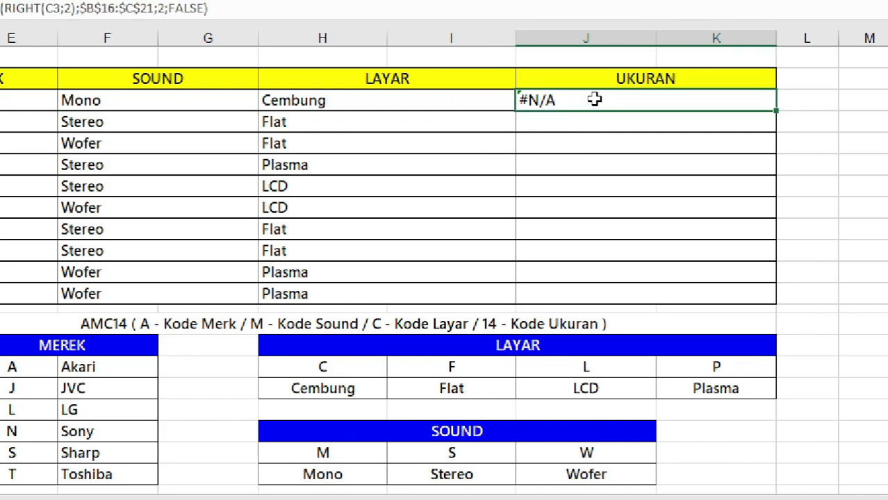
double_click(594, 99)
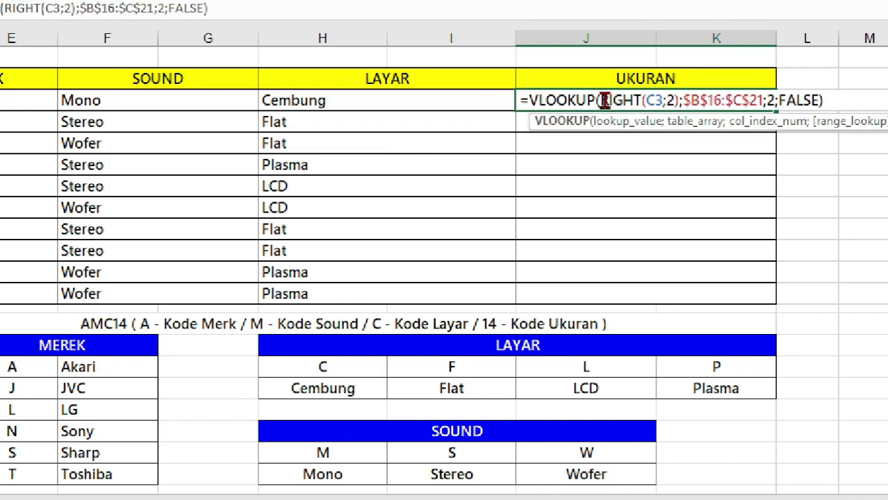
text(value)
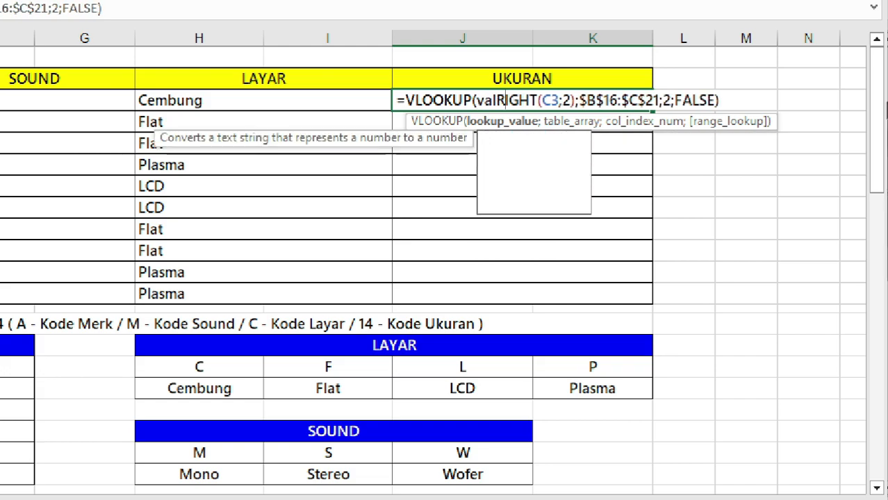
key(Tab)
key(Right)
key(Right)
key(Right)
key(Right)
key(Right)
key(Right)
key(Right)
key(Right)
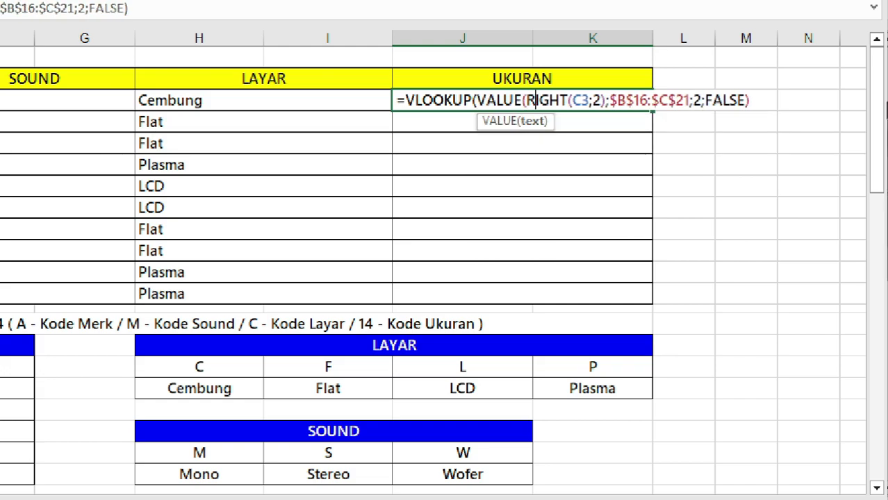
key(Right)
key(Right)
key(Right)
key(Right)
key(Right)
key(Right)
key(Right)
key(Right)
key(Right)
key(Right)
key(Right)
key(Right)
key(Right)
key(Right)
key(Right)
key(Right)
key(Right)
key(Right)
key(Right)
key(Right)
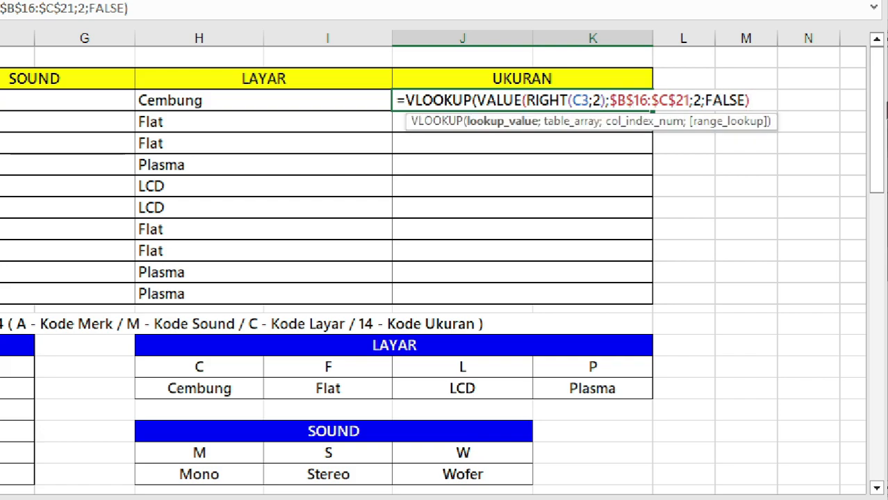
key(Return)
key(Return)
key(Left)
key(Left)
key(Left)
key(Left)
key(Left)
key(Left)
key(Left)
key(Left)
text())
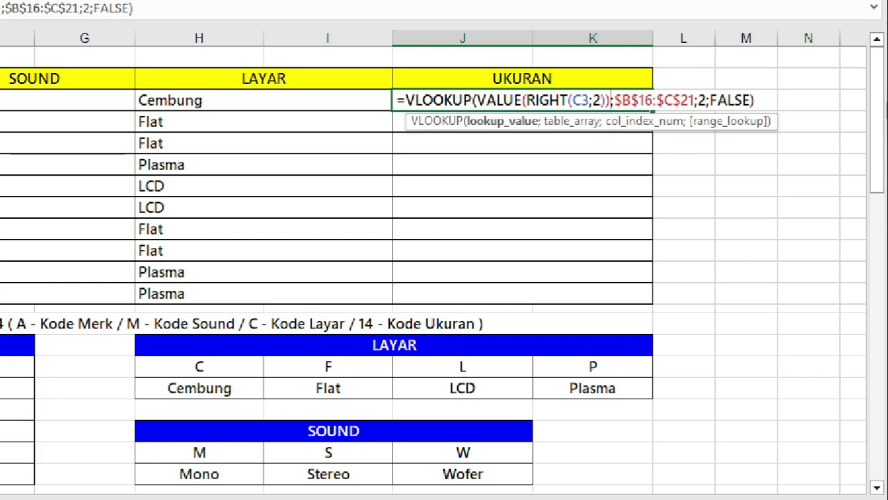
key(Return)
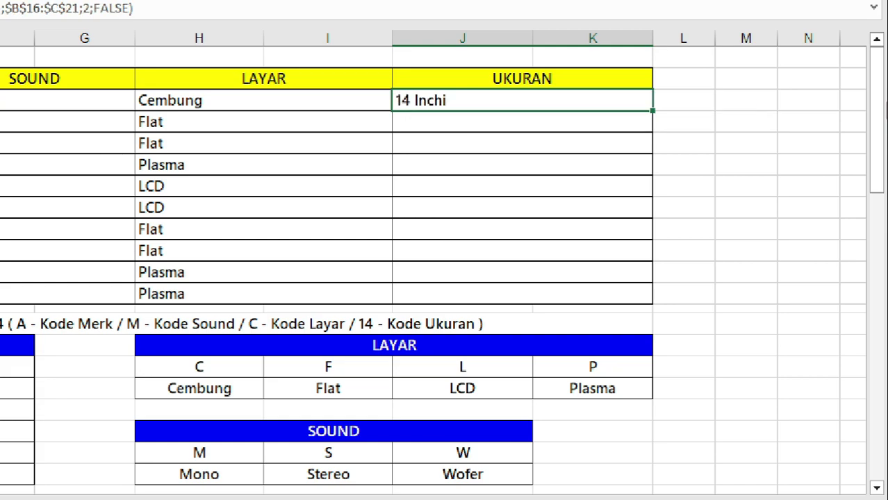
- Fill the UKURAN formula down through row NO 10 and review the completed table
double_click(653, 111)
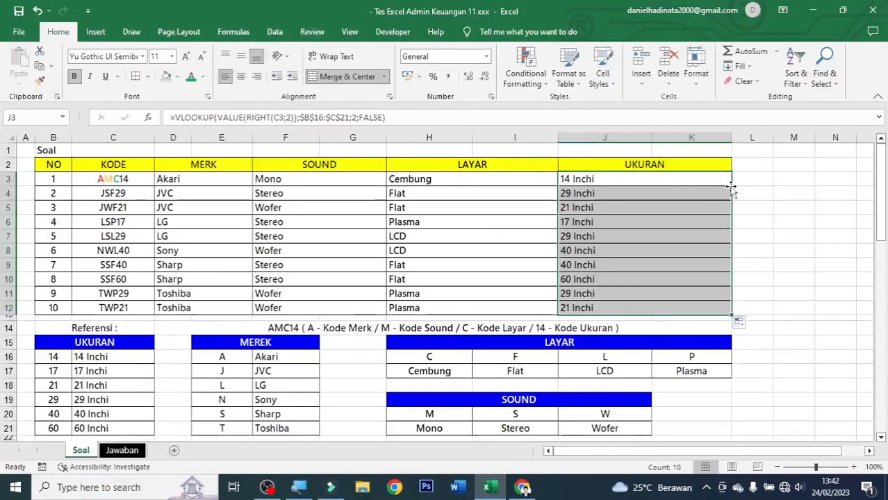
click(567, 218)
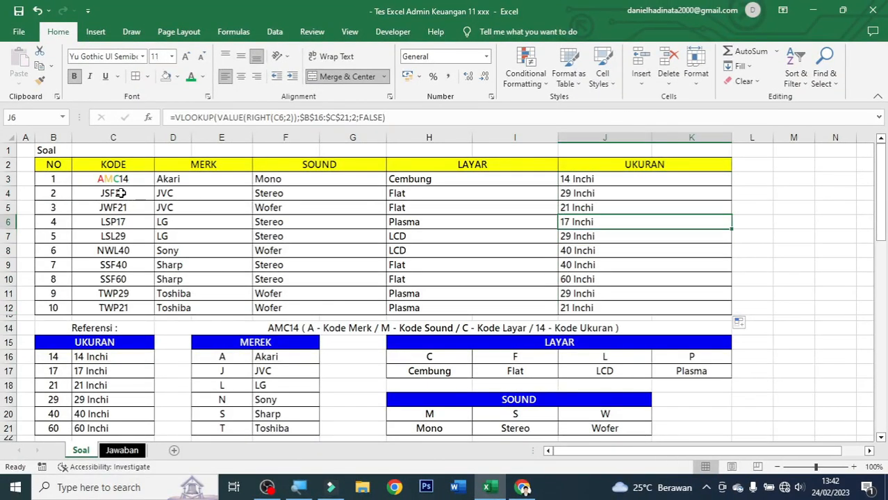
mouse_move(77, 187)
mouse_down()
mouse_move(552, 296)
mouse_move(726, 306)
mouse_up()
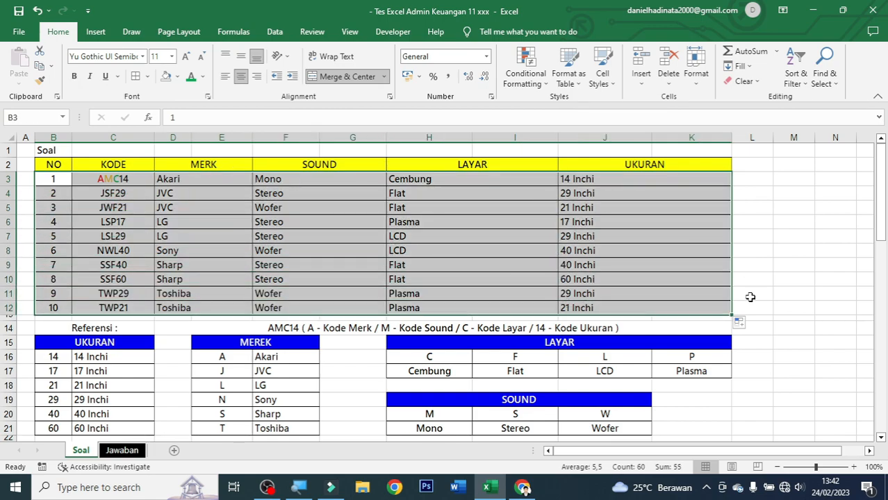
click(751, 304)
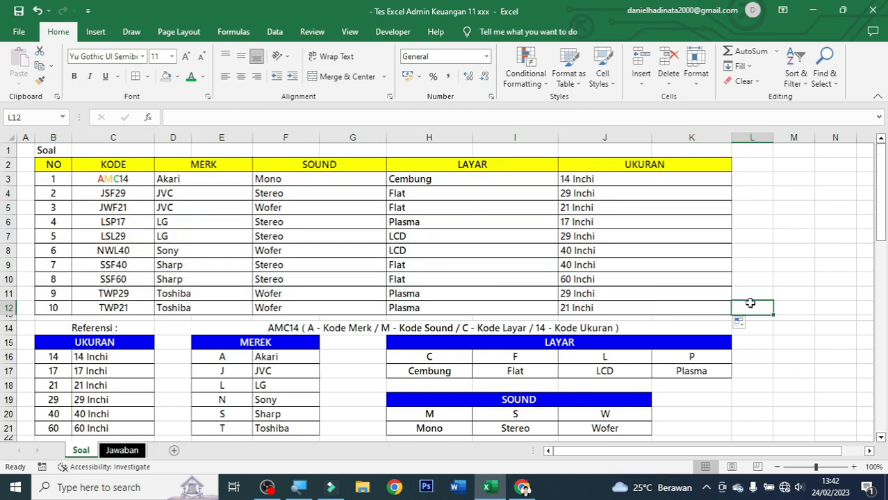